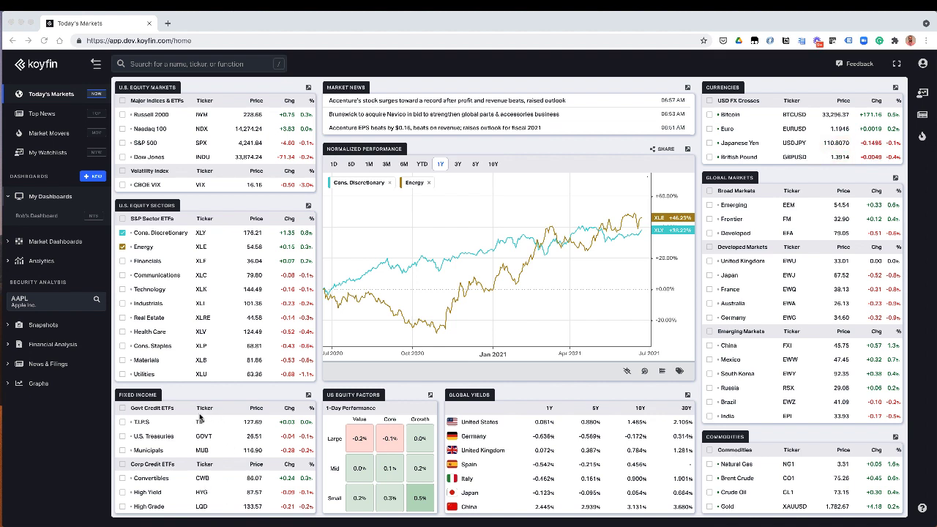
Open Rob's Dashboard and link its historical price chart to group A, so it shows AMGN
left_click(53, 211)
left_click(44, 216)
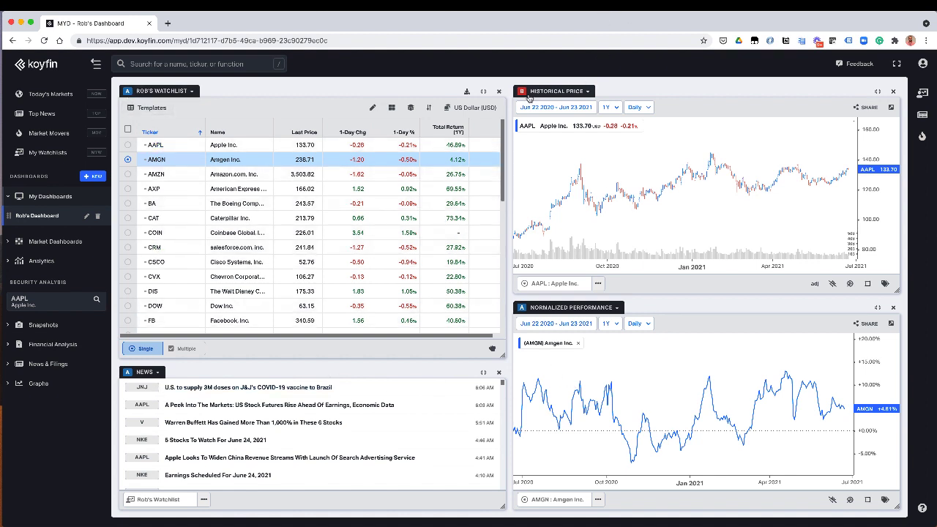
left_click(578, 93)
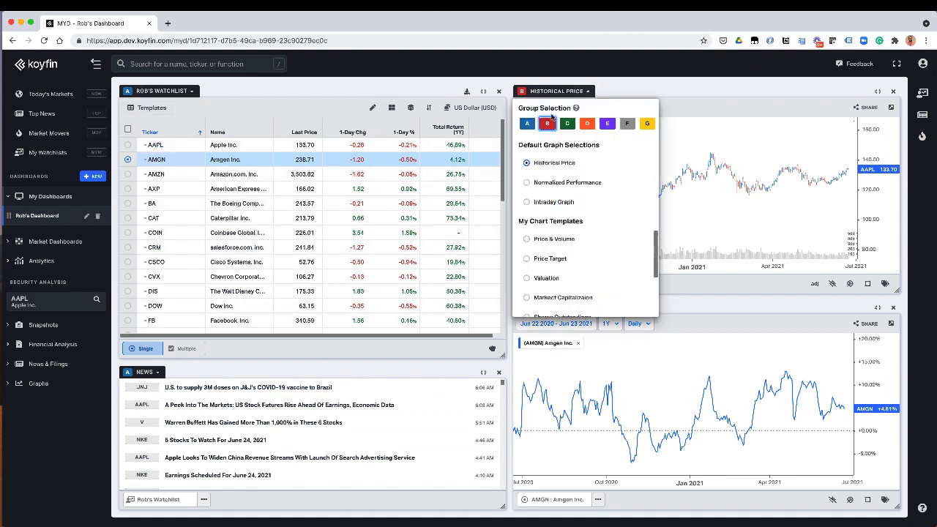
left_click(528, 123)
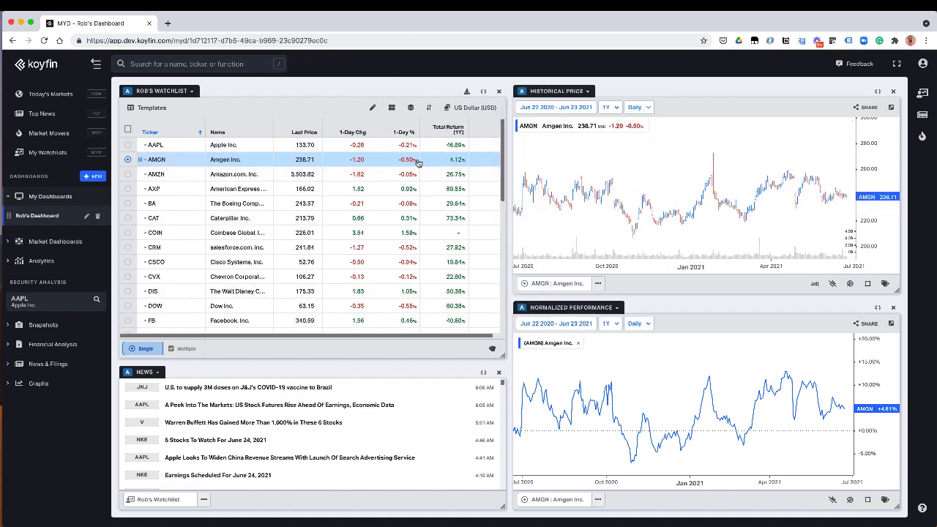
Step the linked charts through AMZN and AXP from the watchlist, ending on Boeing (BA)
left_click(127, 176)
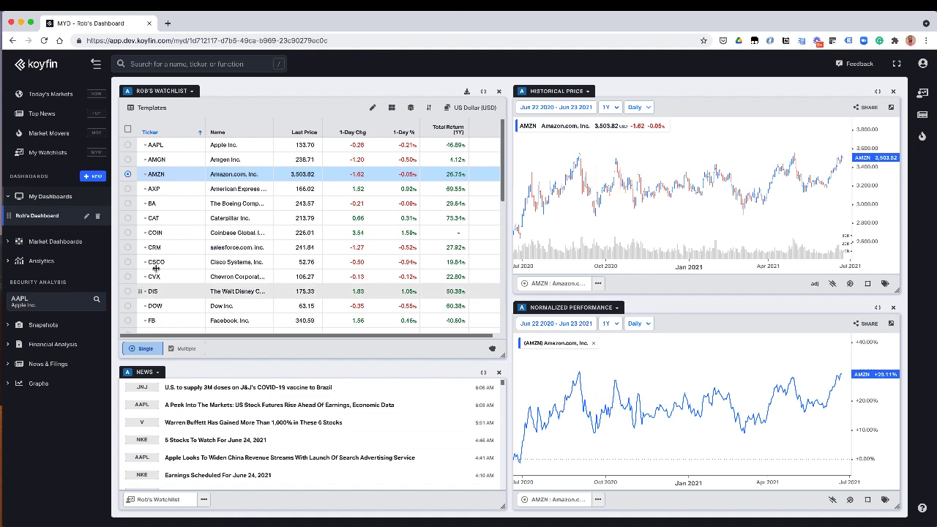
left_click(127, 189)
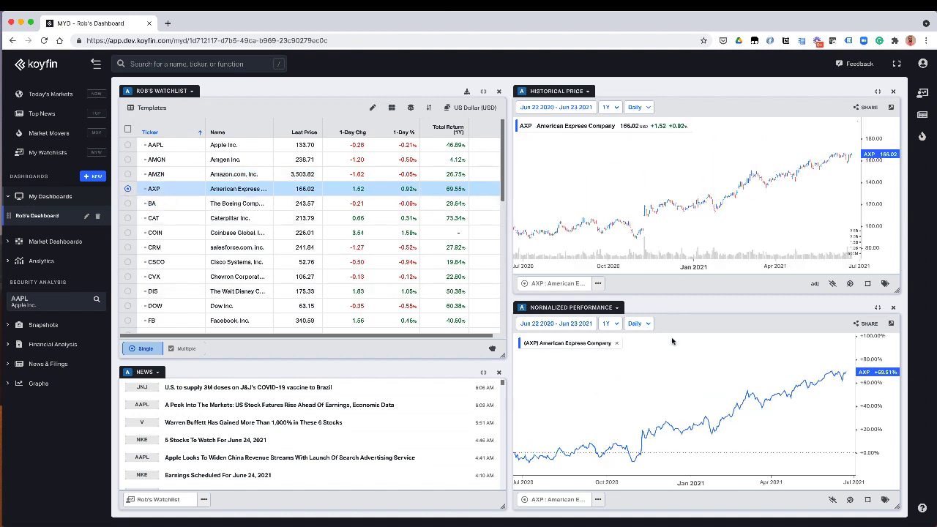
left_click(128, 204)
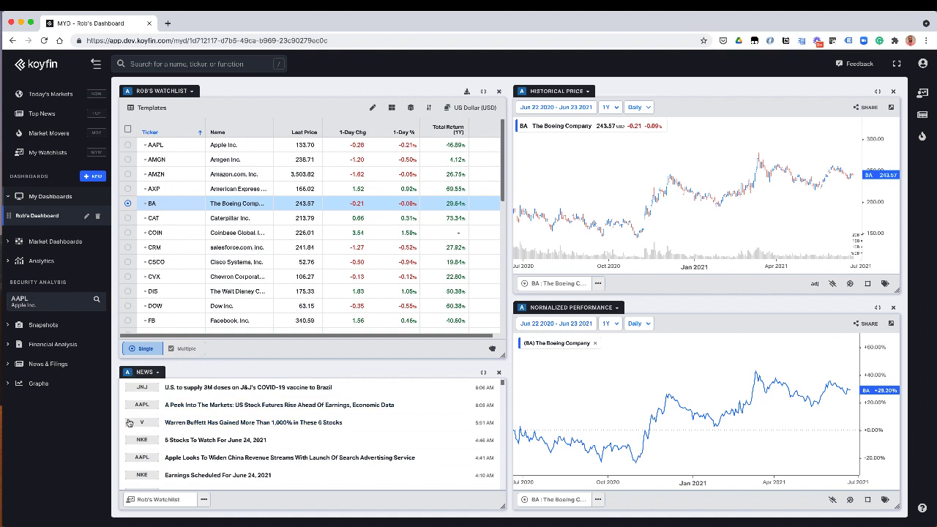
left_click(203, 500)
mouse_move(175, 459)
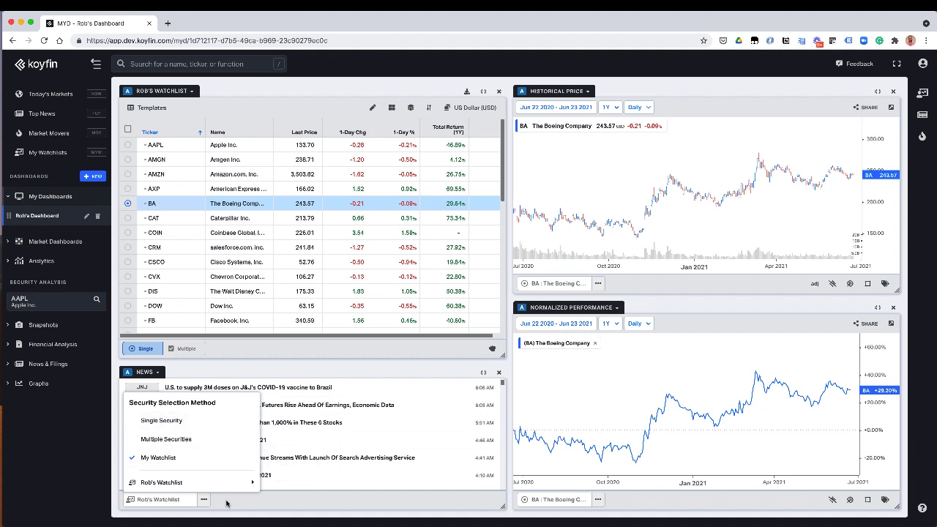
Set the News panel to Single Security, then switch charts and news to Cisco (CSCO)
left_click(204, 500)
left_click(203, 501)
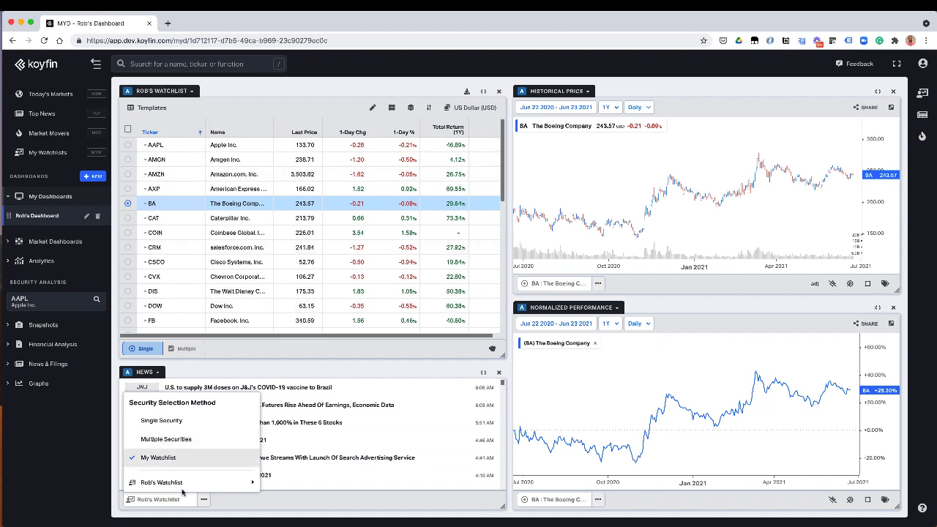
mouse_move(183, 485)
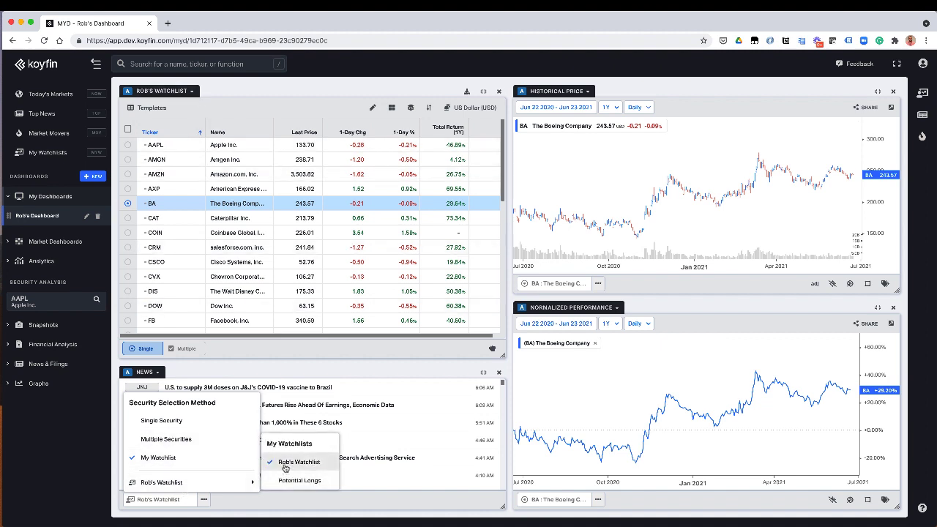
left_click(173, 426)
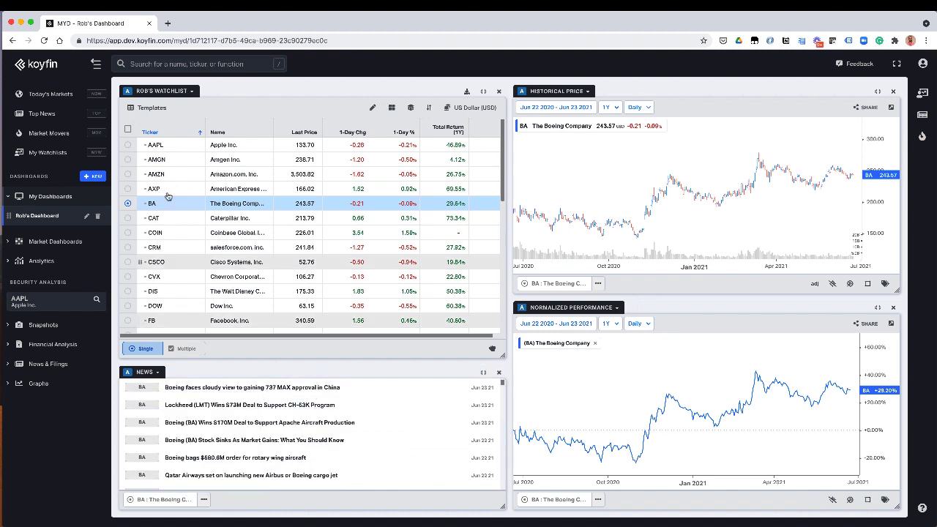
left_click(127, 262)
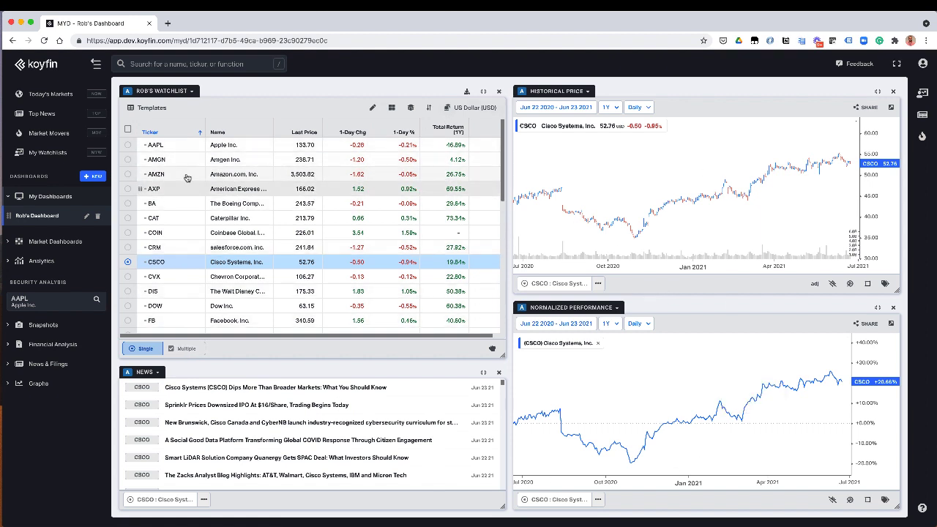
Enable multiple watchlist selection and add CRM, COIN and CAT to the charts
left_click(183, 350)
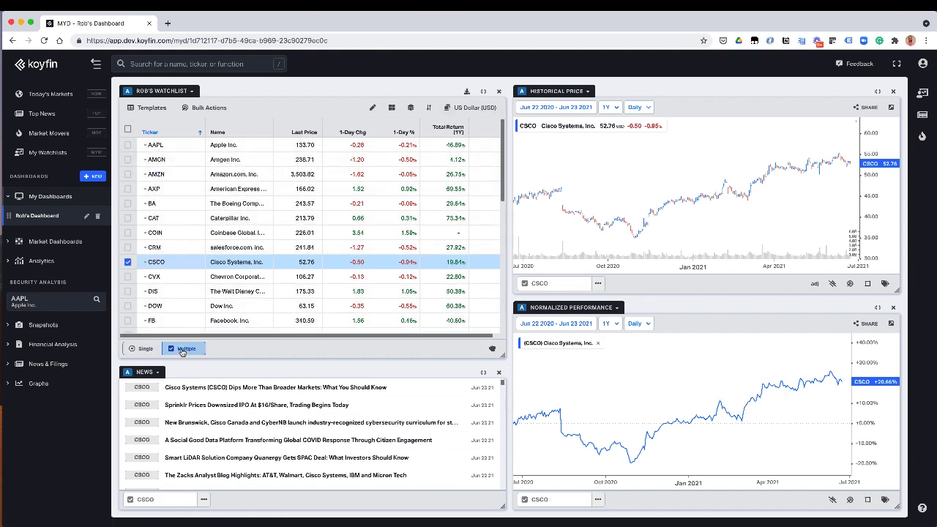
left_click(128, 247)
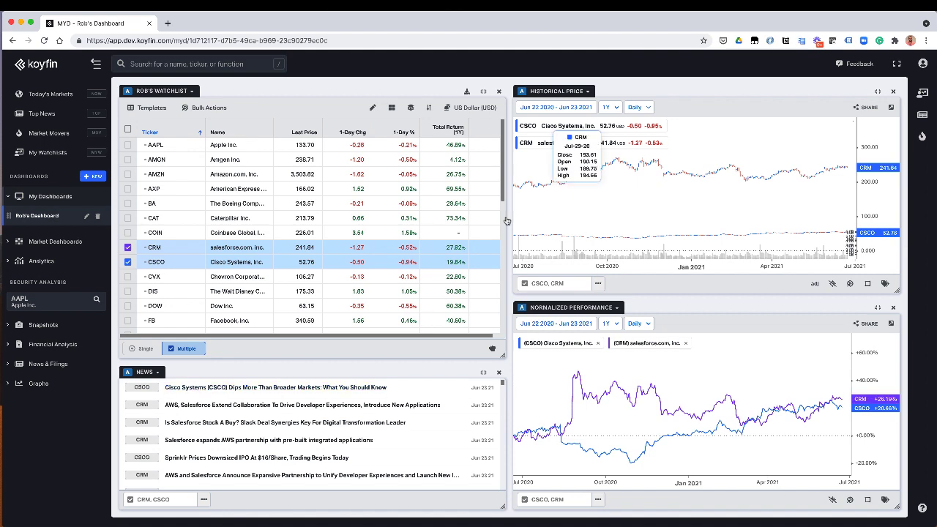
left_click(127, 232)
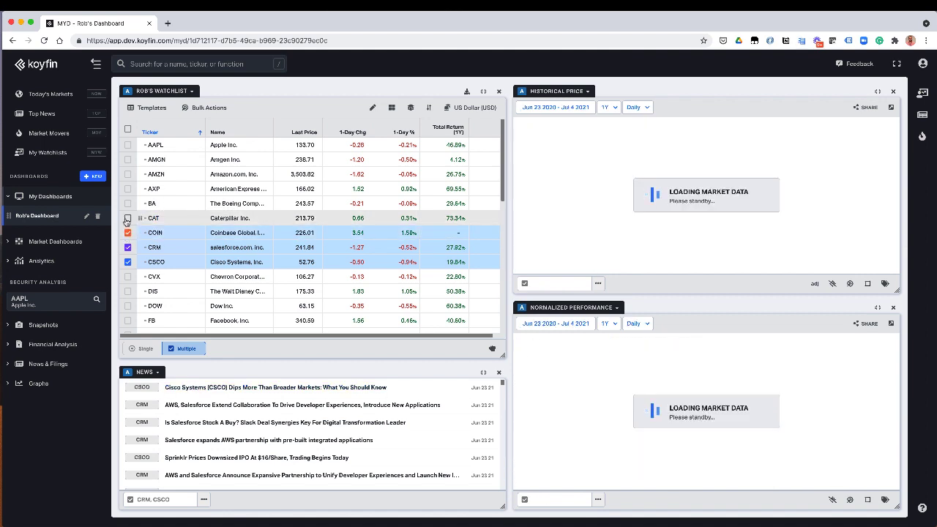
left_click(128, 218)
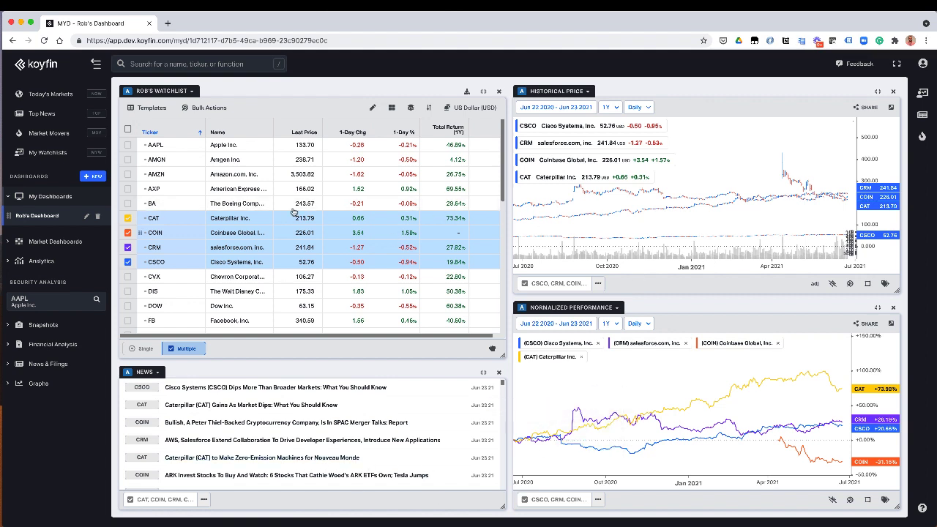
Clear the selection and chart AAPL, AMGN and everything through DIS together
left_click(128, 130)
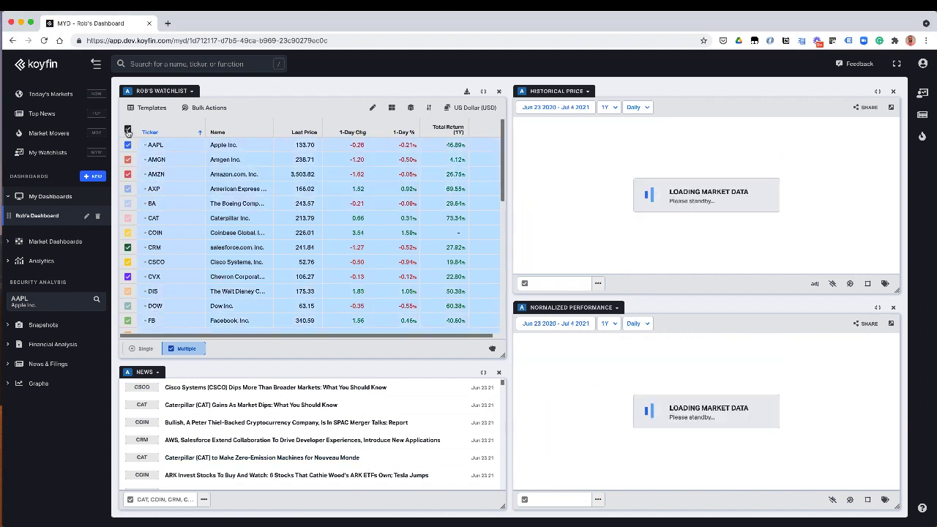
left_click(128, 131)
left_click(127, 145)
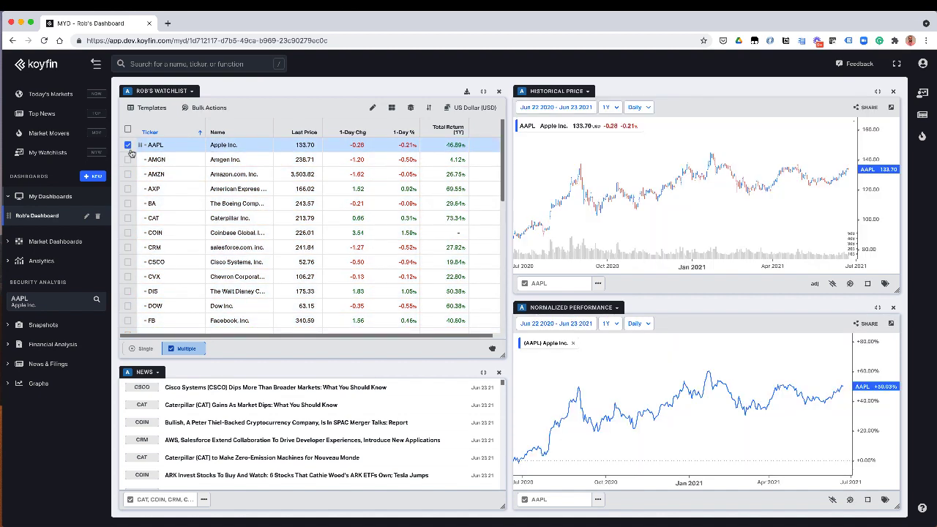
left_click(129, 160)
left_click(128, 291, "shift")
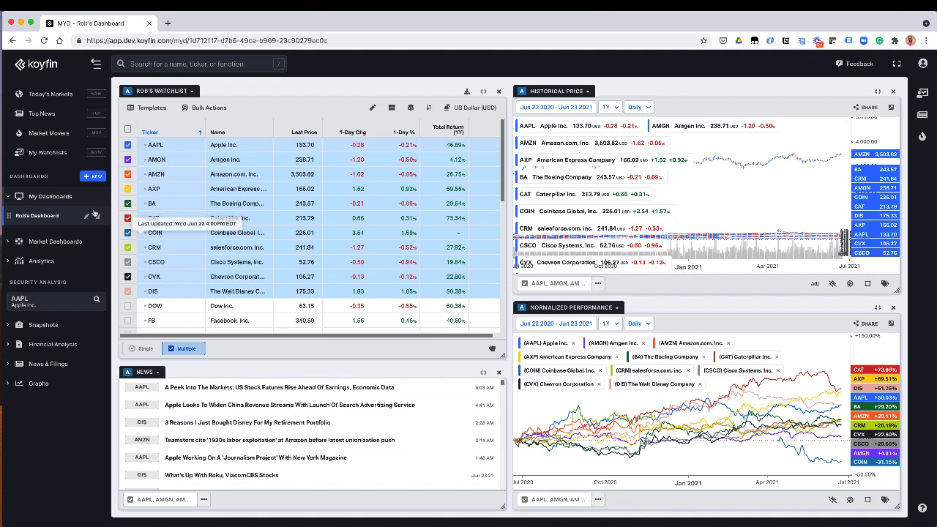
Create Dashboard 2 using the four-graph layout
left_click(92, 176)
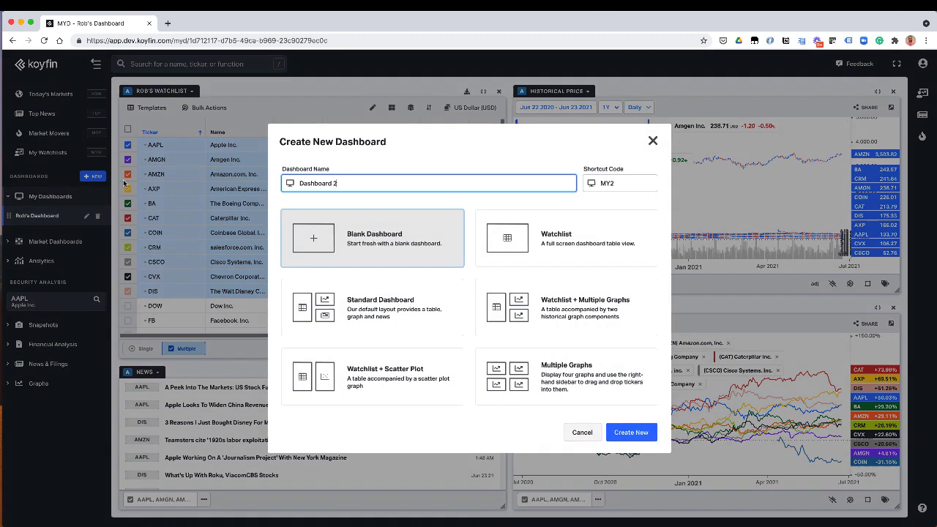
left_click(574, 382)
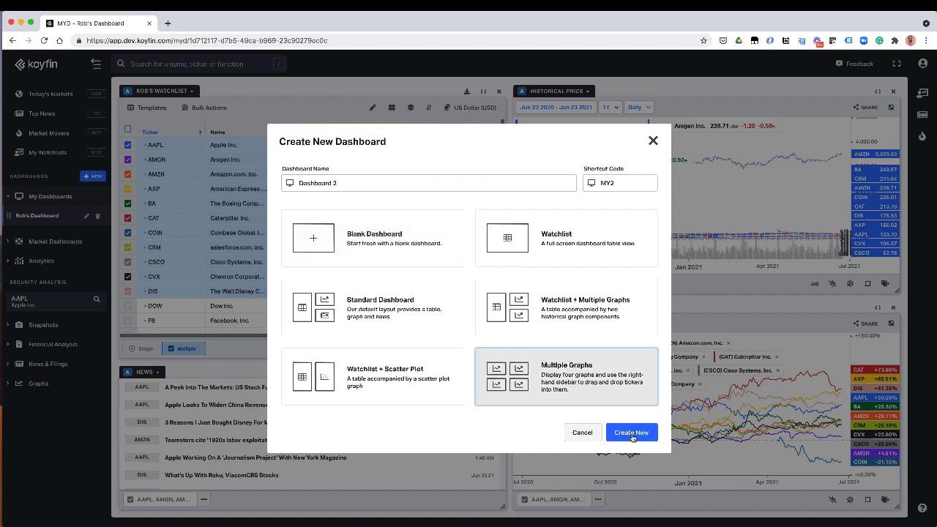
left_click(632, 433)
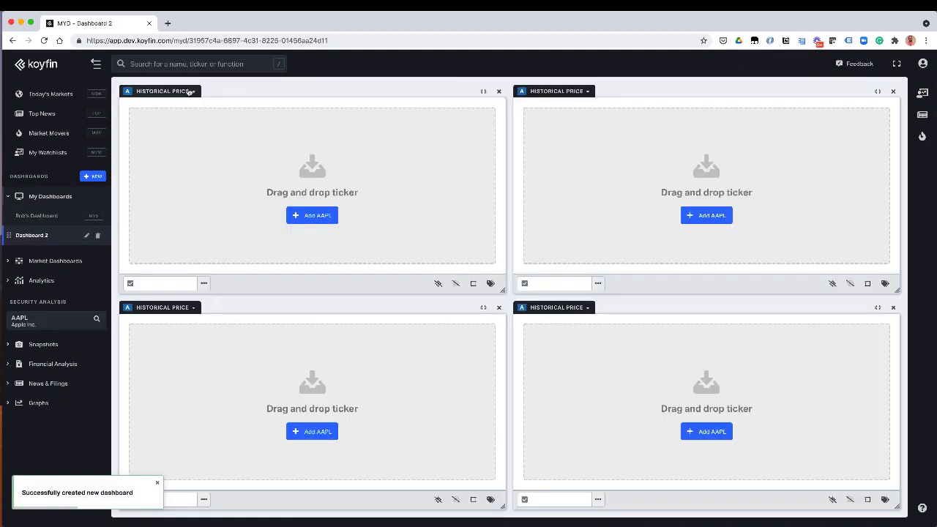
Make the top graphs a Price & Volume chart and a Price Target chart
left_click(189, 91)
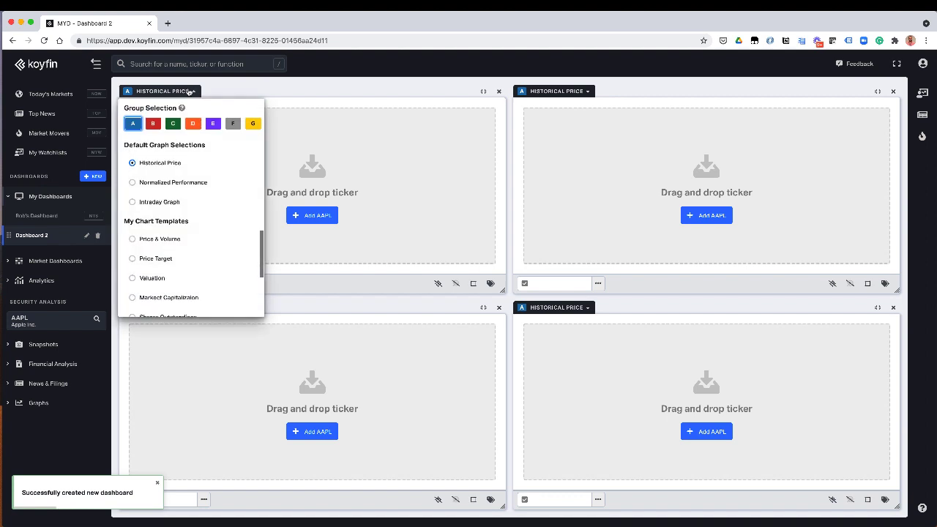
left_click(154, 240)
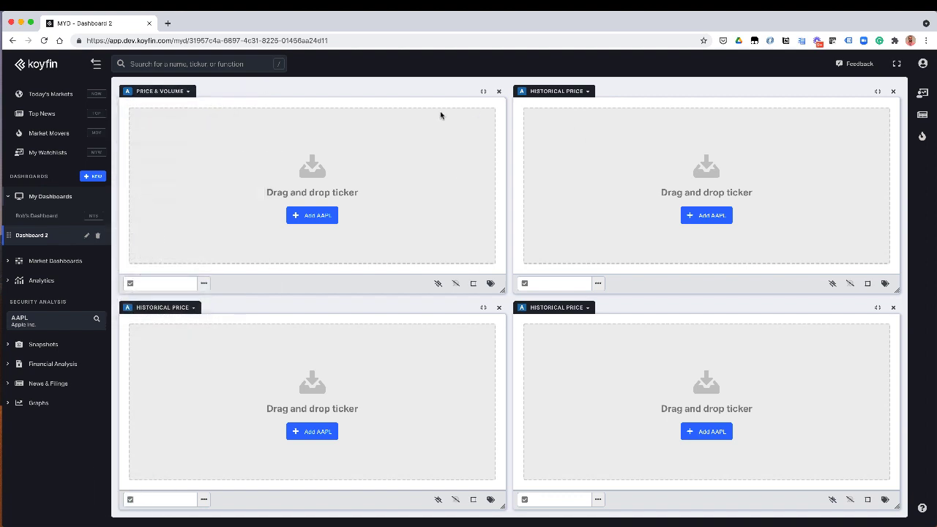
left_click(562, 92)
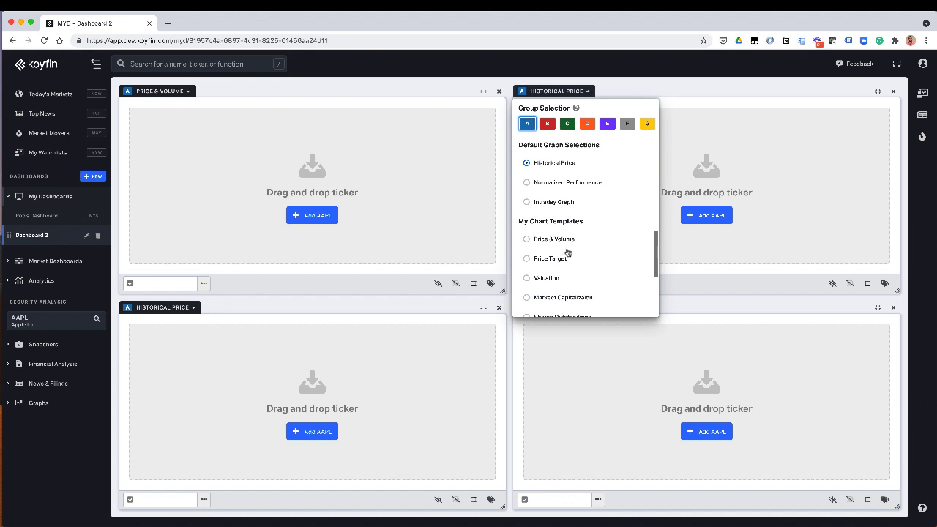
left_click(550, 257)
Make the bottom graphs a Valuation chart and a Normalized Performance chart
left_click(182, 309)
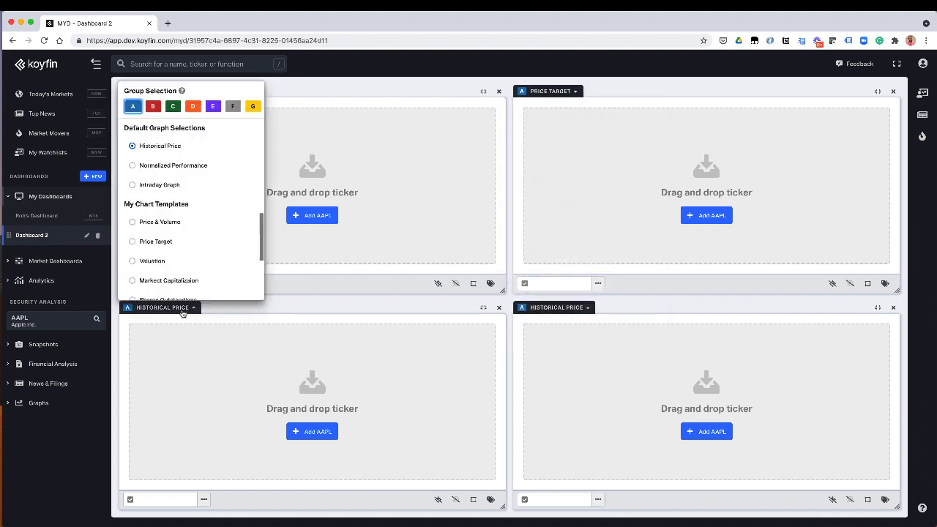
left_click(154, 261)
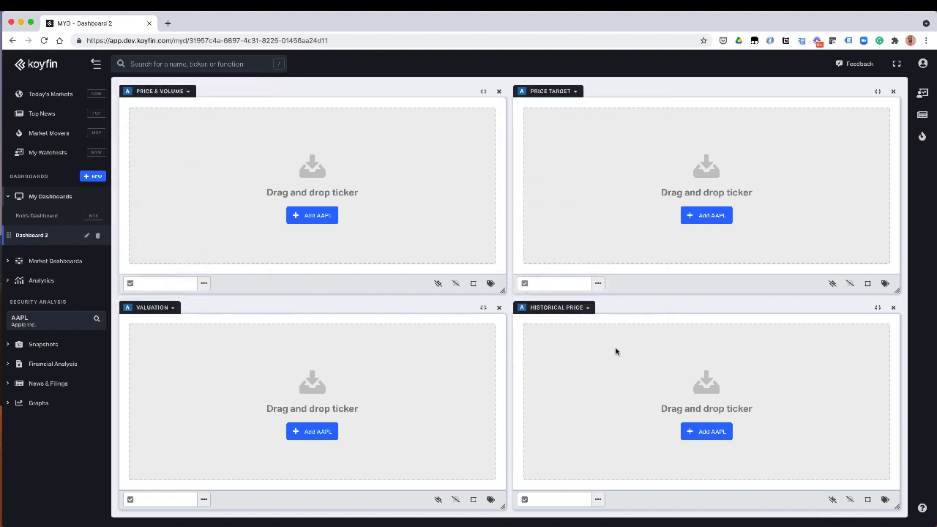
left_click(587, 309)
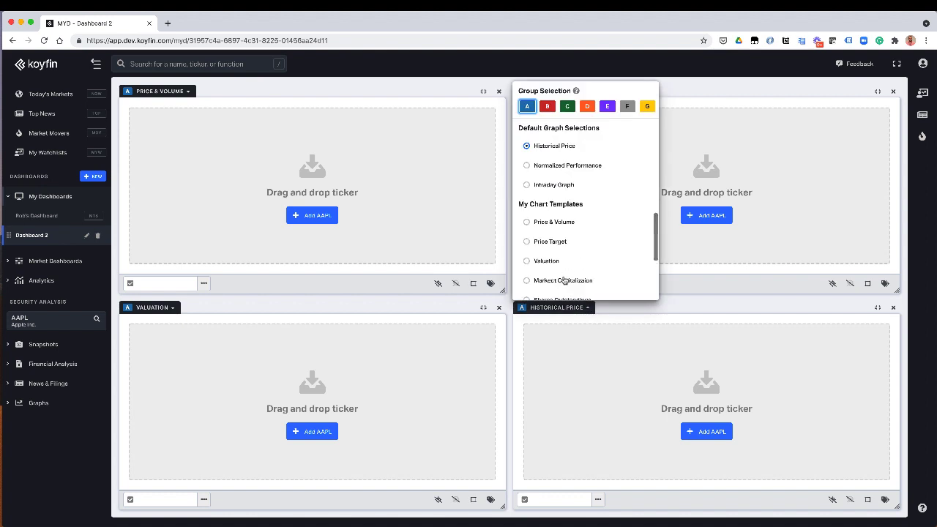
scroll(562, 278, "down", 1)
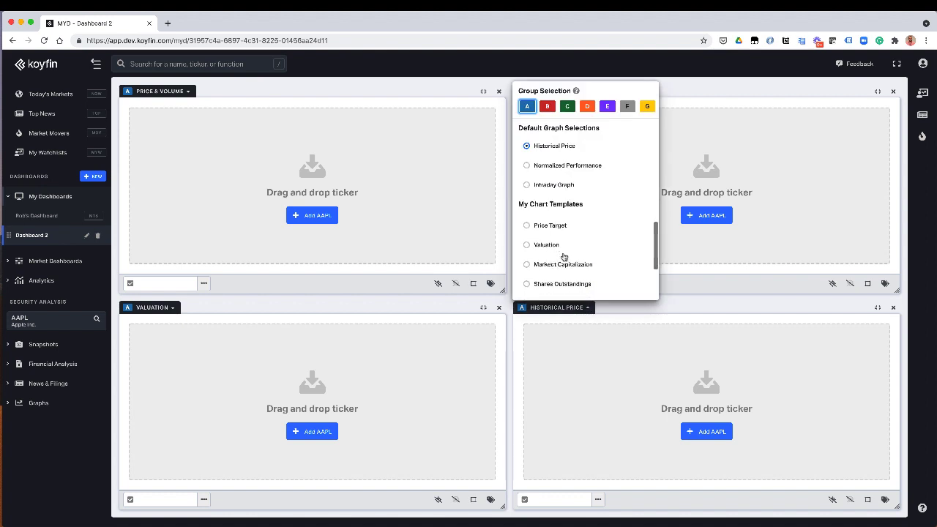
left_click(558, 166)
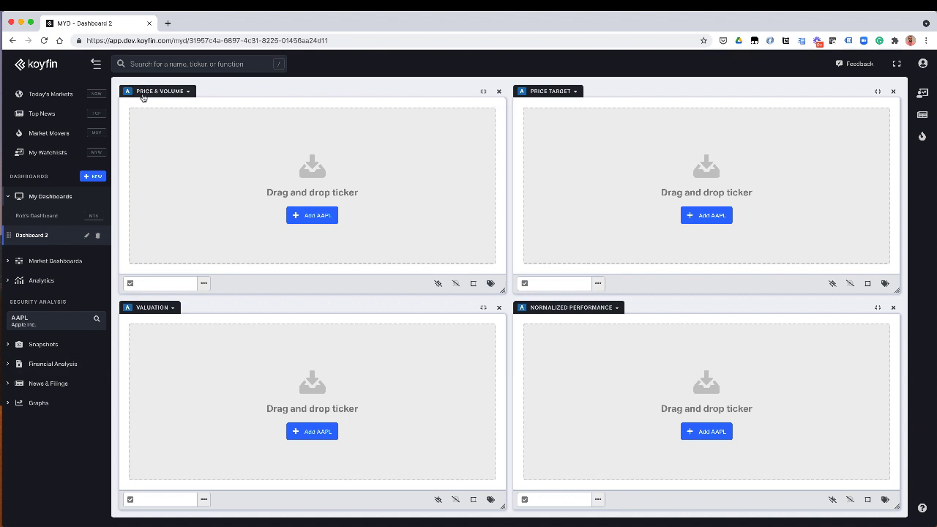
Load AAPL into all four graphs, then add AMZN to compare both stocks
left_click(303, 217)
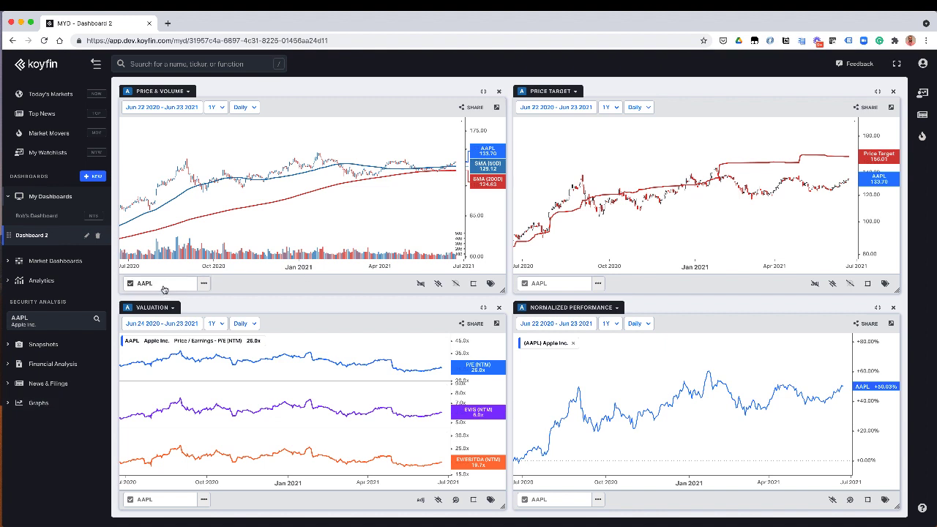
left_click(164, 288)
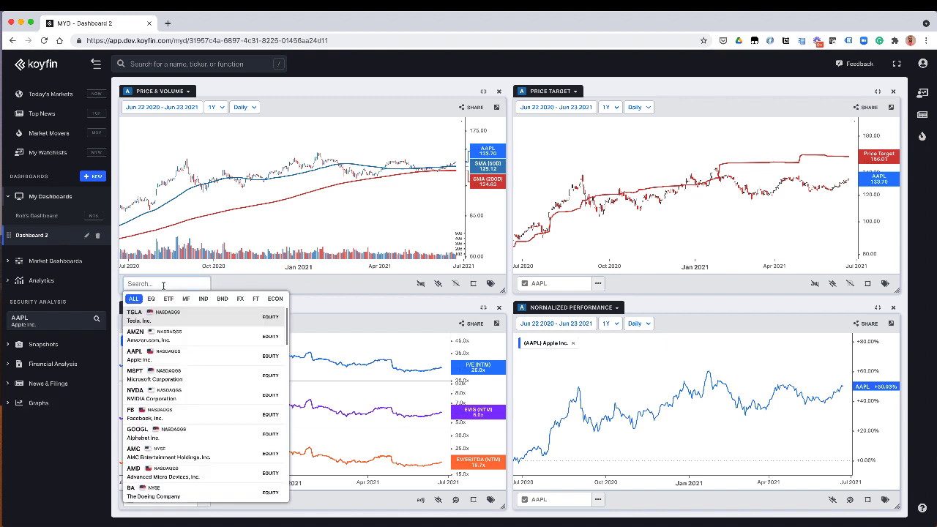
left_click(169, 336)
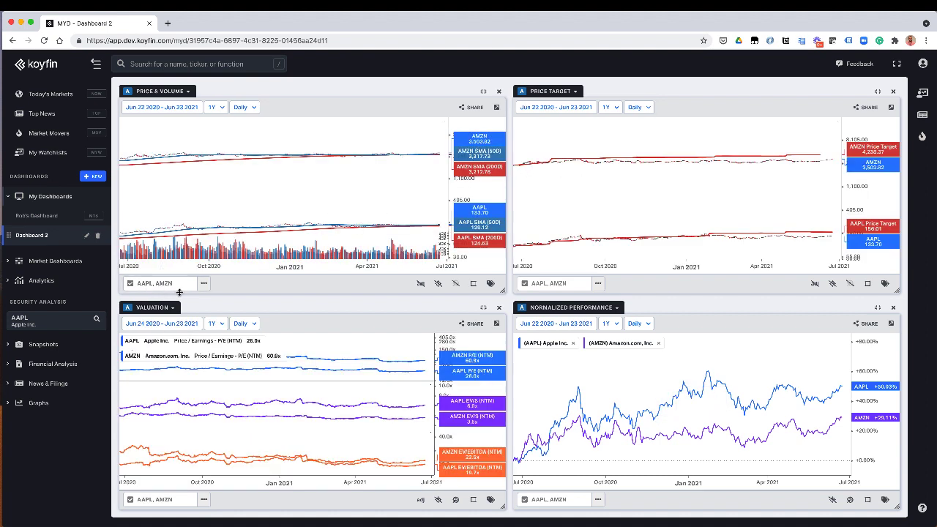
Switch the dashboard's security selection method back to Single Security, leaving only AAPL
left_click(203, 285)
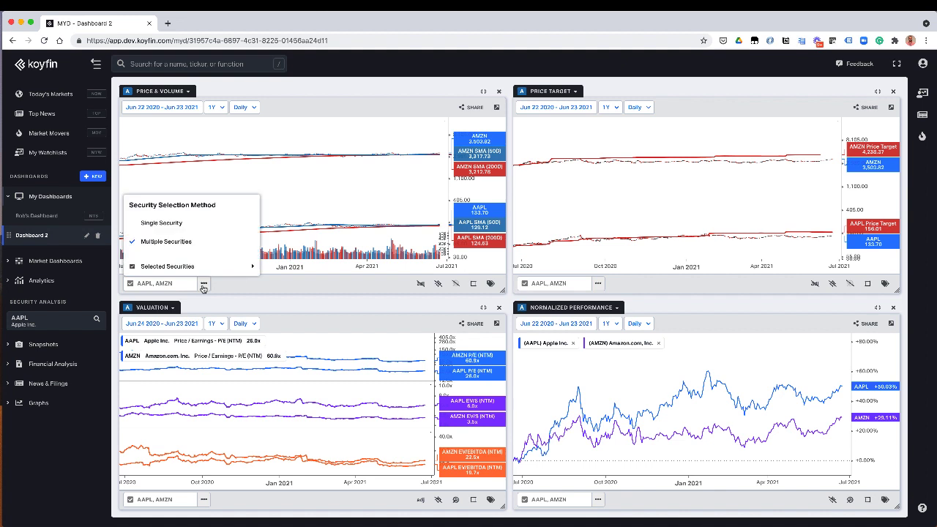
left_click(161, 223)
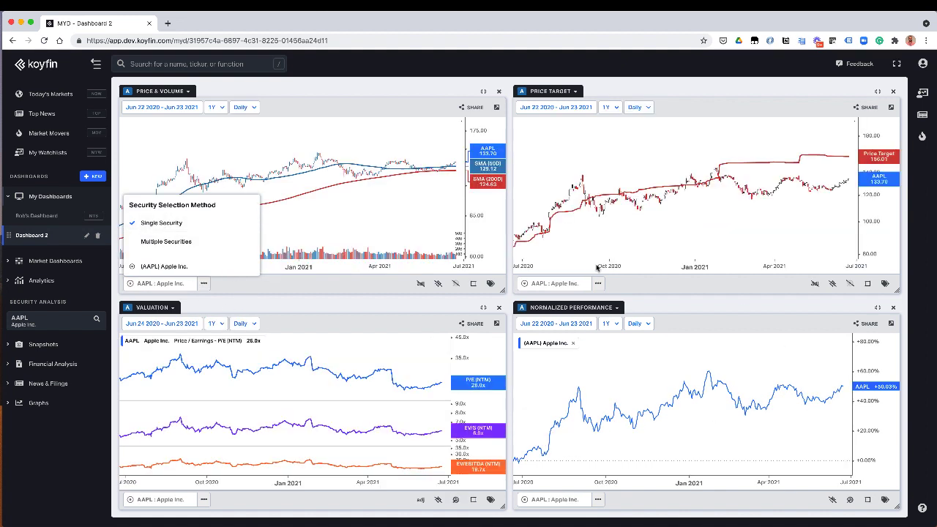
left_click(330, 286)
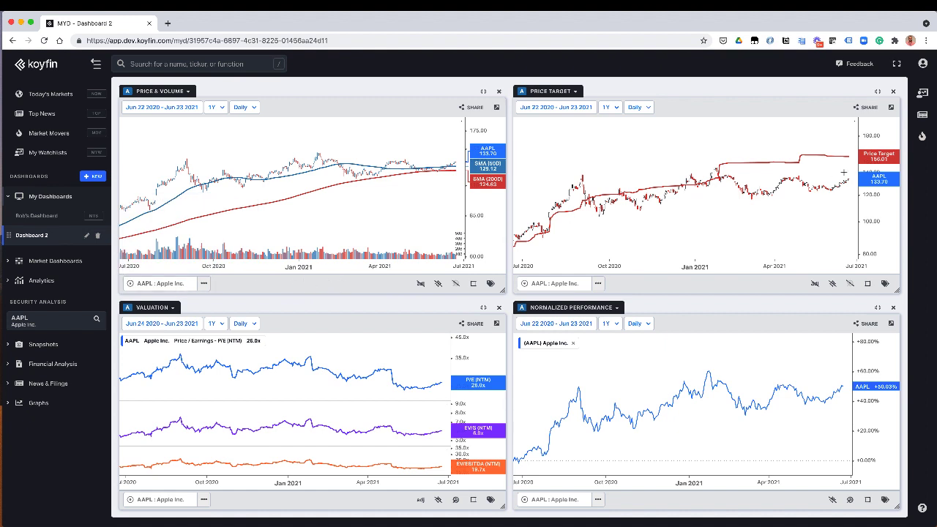
Show the watchlist beside Dashboard 2 and drag JPM, then FB, onto the graphs
left_click(924, 95)
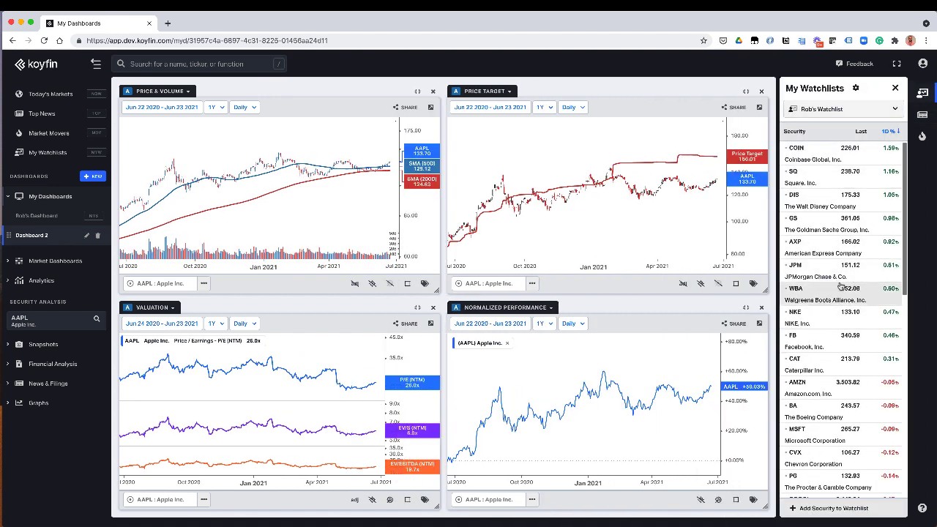
left_click_drag(798, 268, 672, 237)
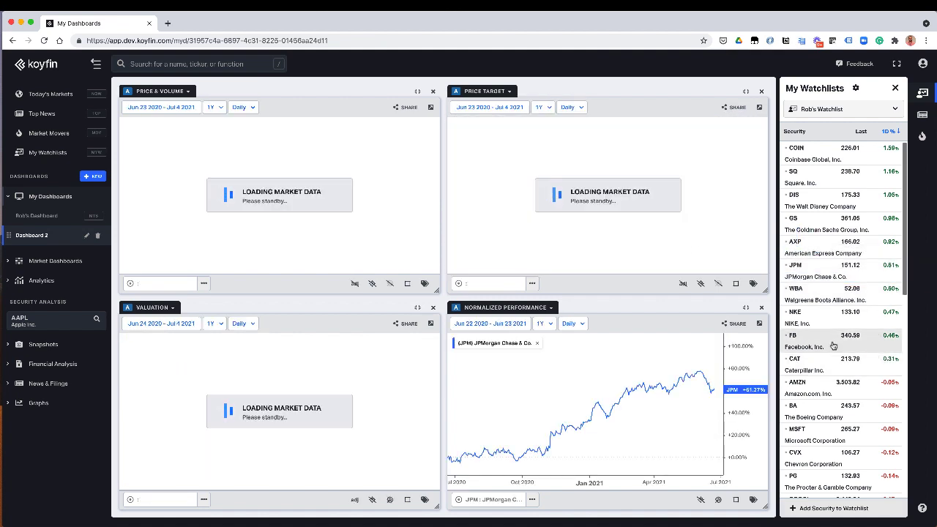
left_click_drag(833, 346, 688, 388)
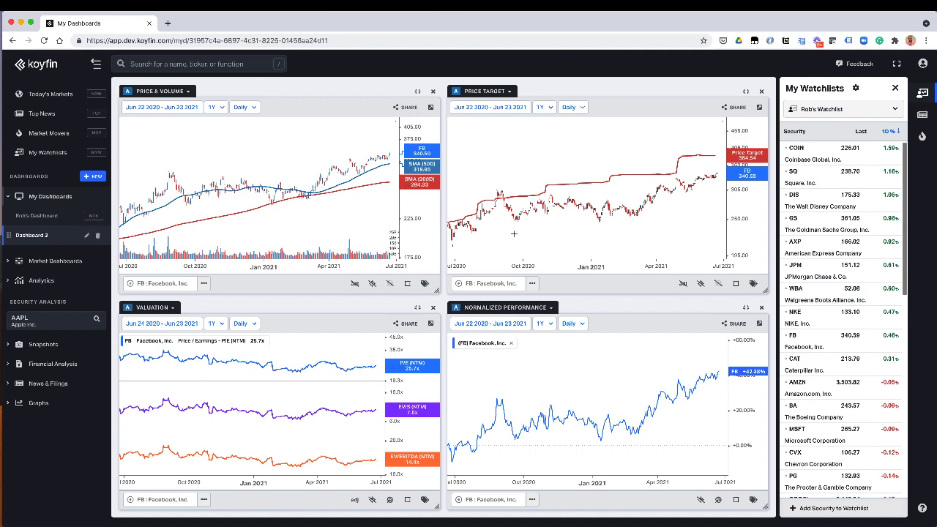
Create blank Dashboard 3 with a News panel enlarged across most of the dashboard
left_click(94, 178)
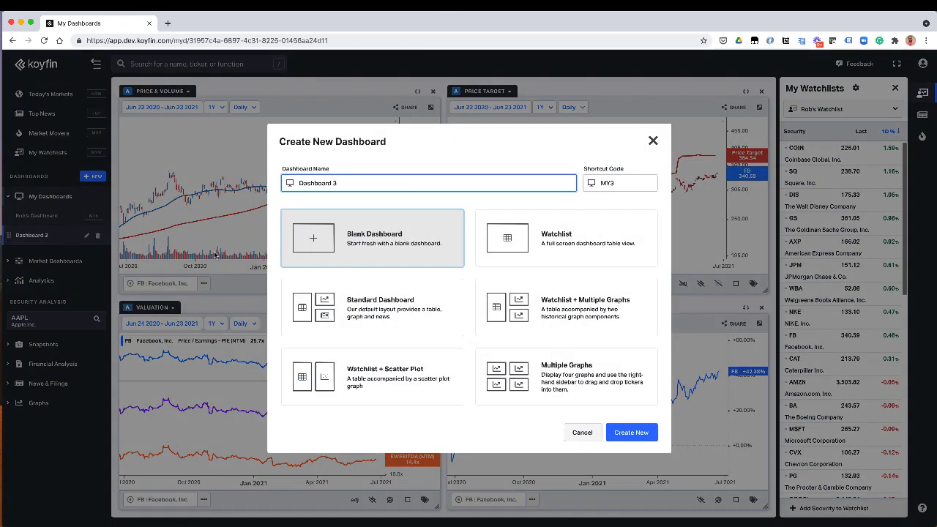
left_click(378, 249)
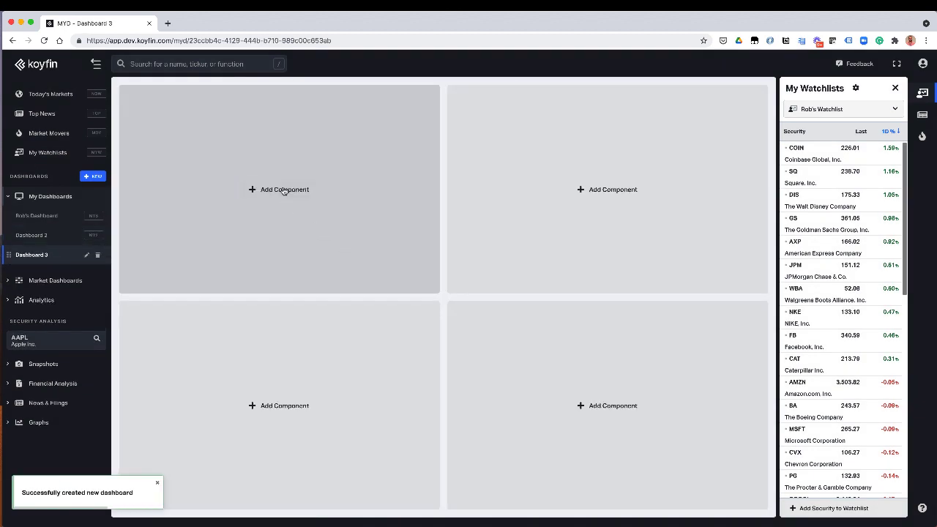
left_click(282, 191)
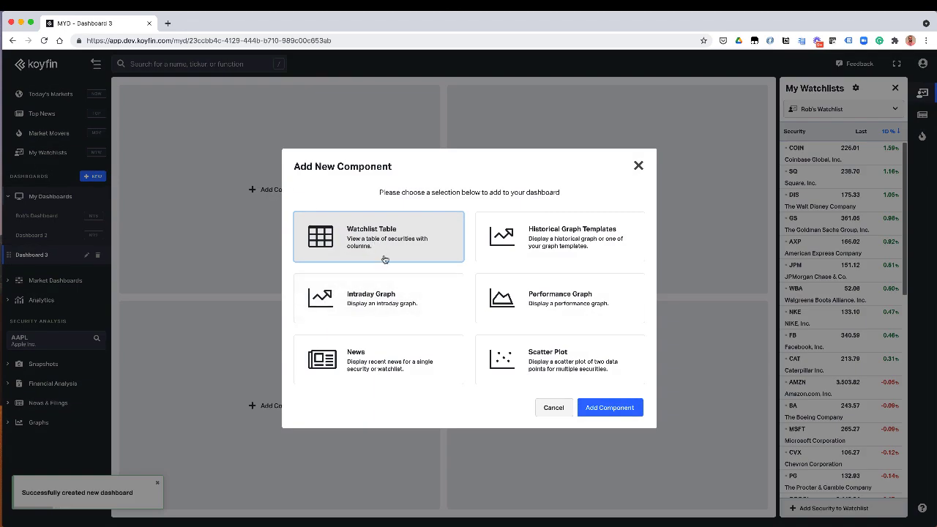
left_click(403, 364)
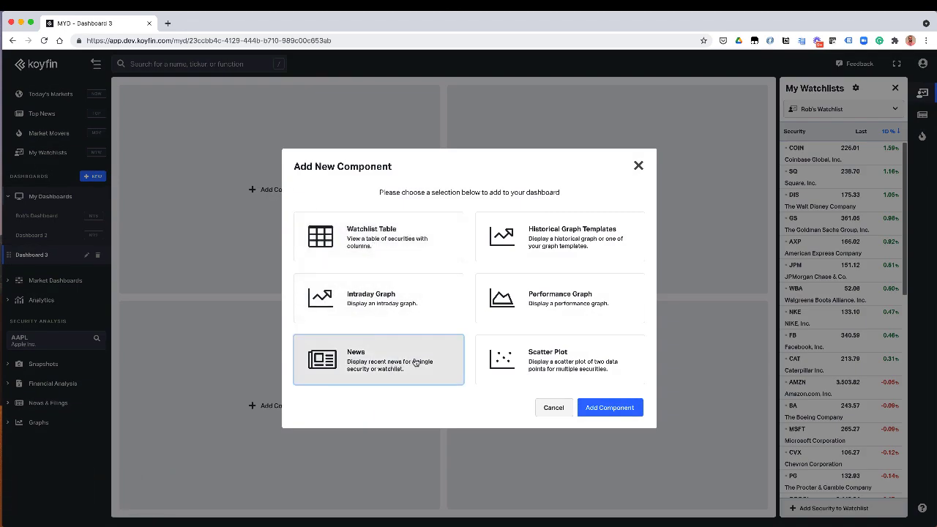
left_click_drag(415, 363, 405, 370)
left_click(622, 408)
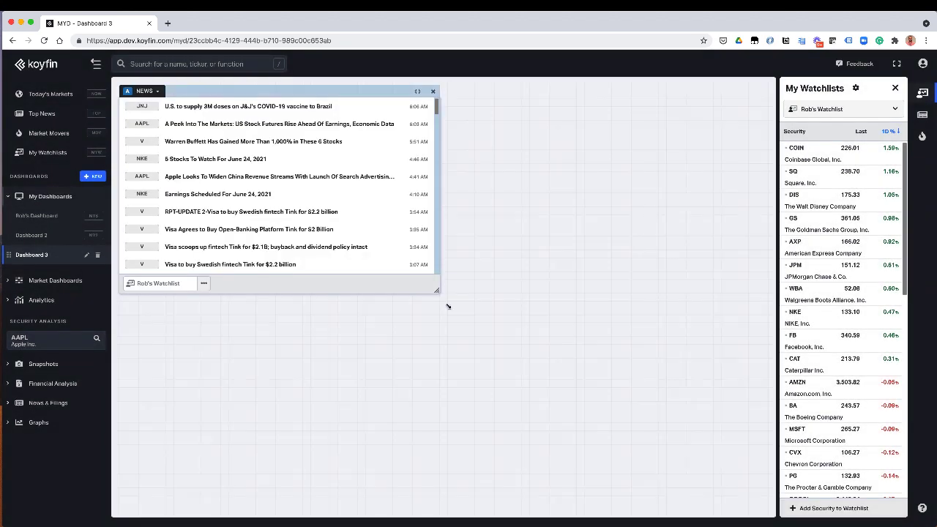
left_click_drag(442, 296, 644, 440)
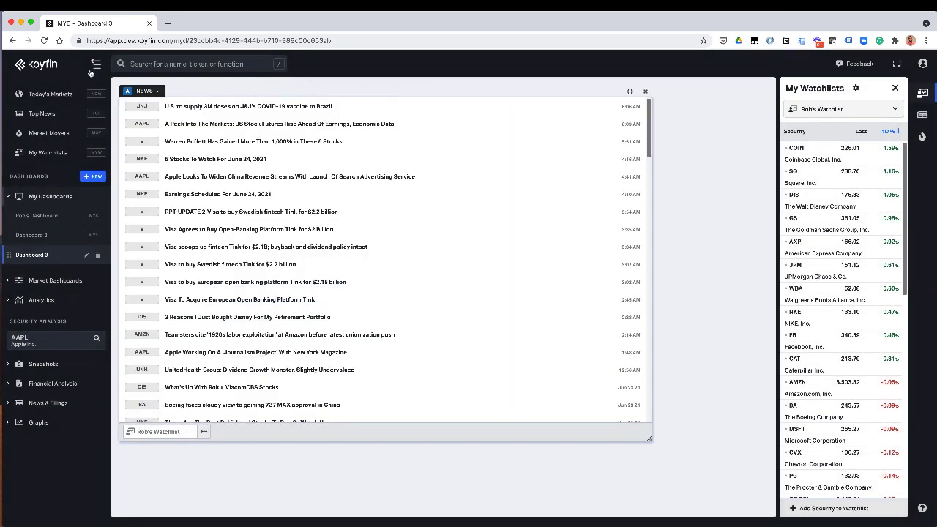
left_click(140, 90)
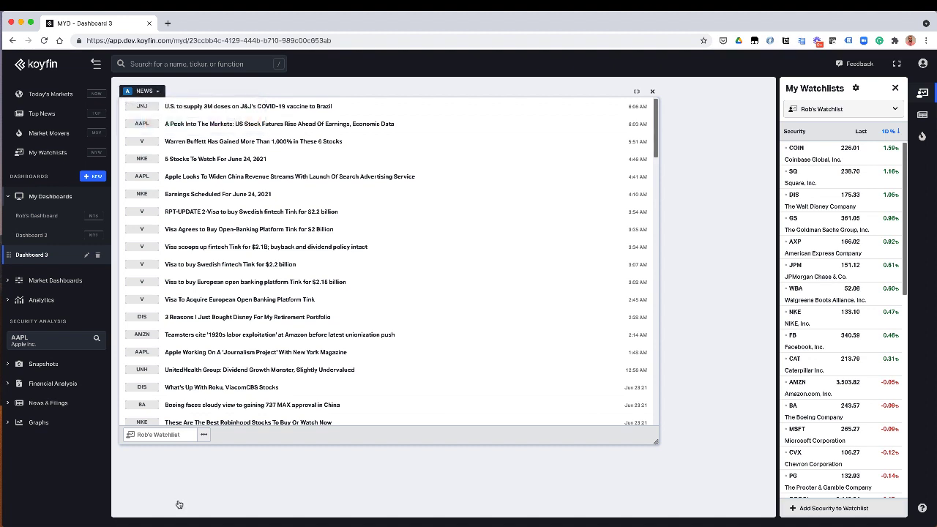
Point the News panel at the Potential Longs watchlist
left_click(189, 437)
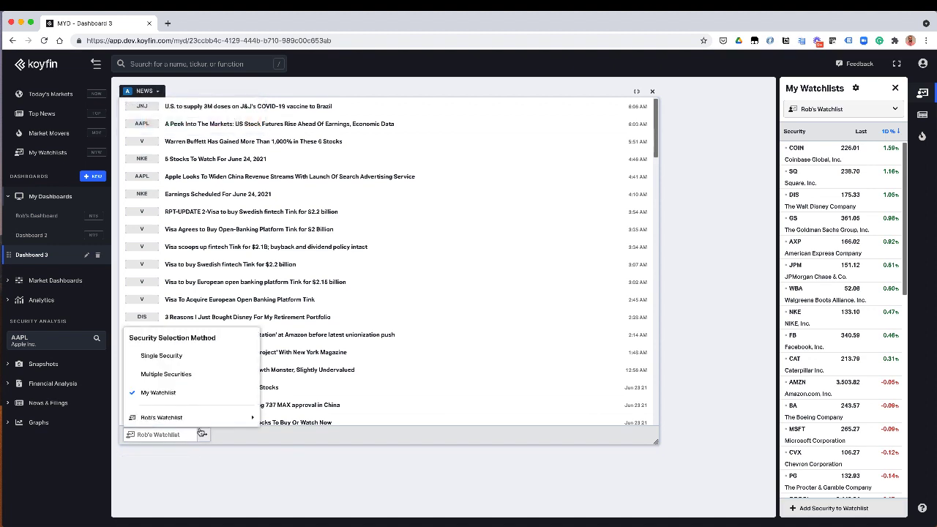
mouse_move(201, 421)
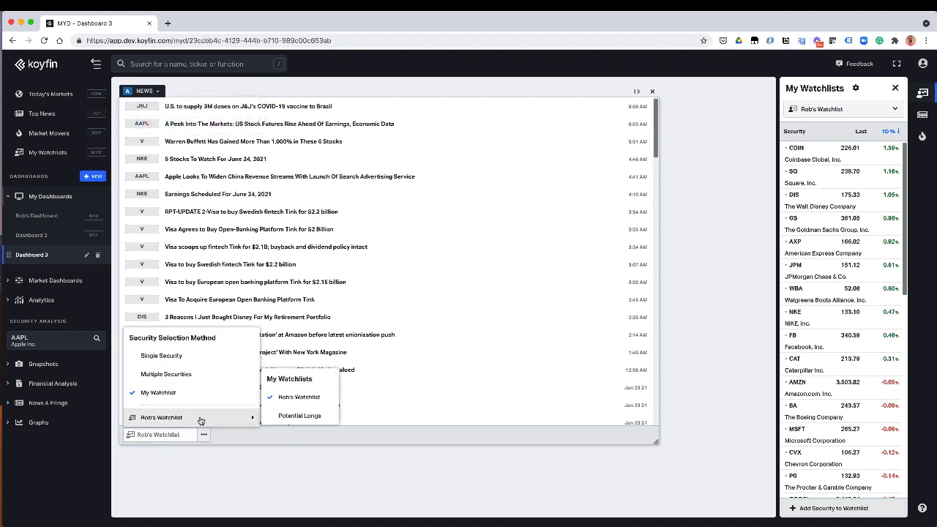
left_click(297, 416)
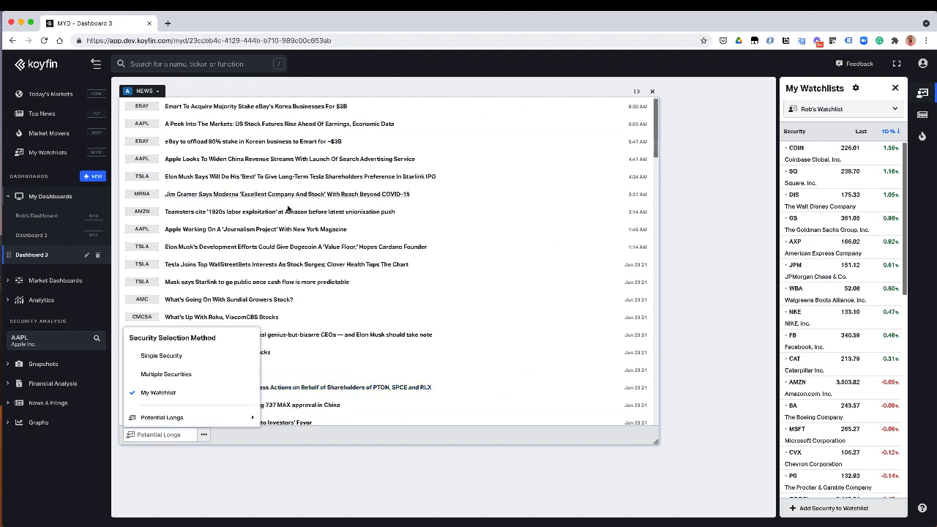
left_click(326, 442)
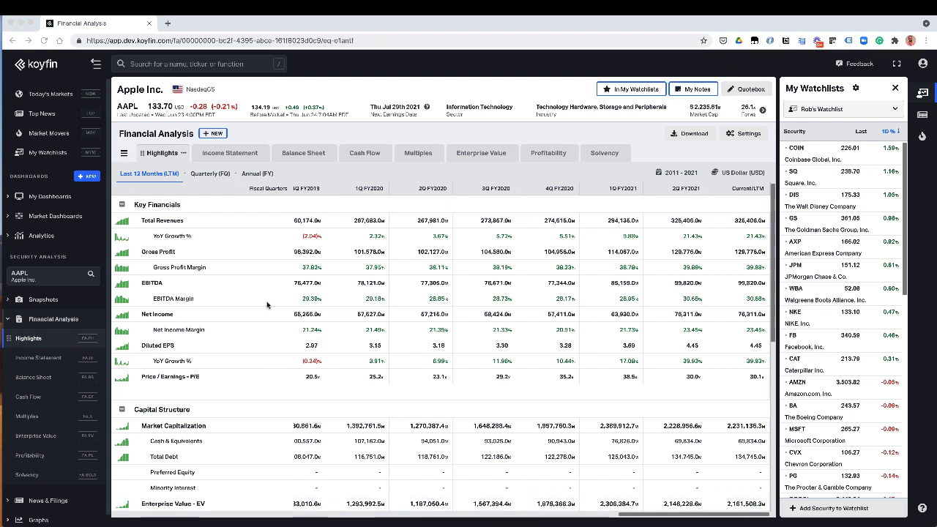
Show Apple's Highlights table and close the My Watchlists panel so it spans the full width
left_click(33, 342)
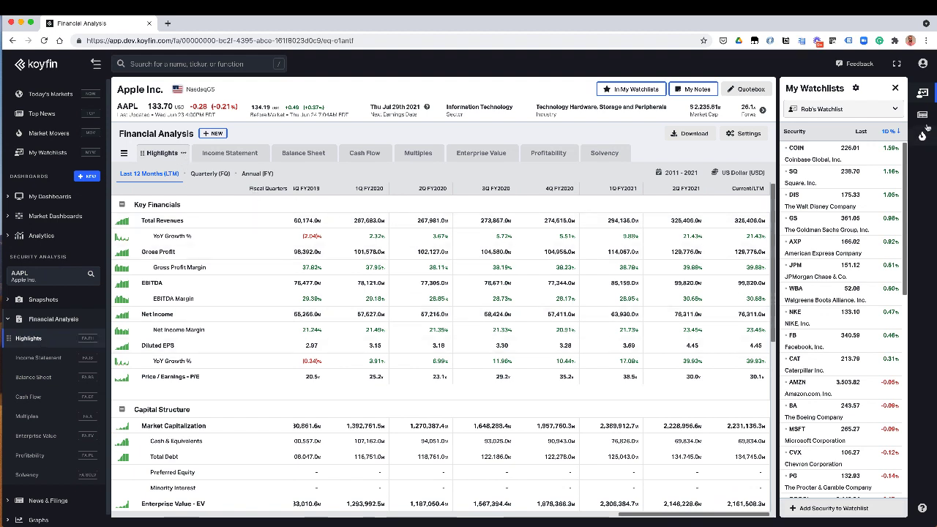
left_click(923, 93)
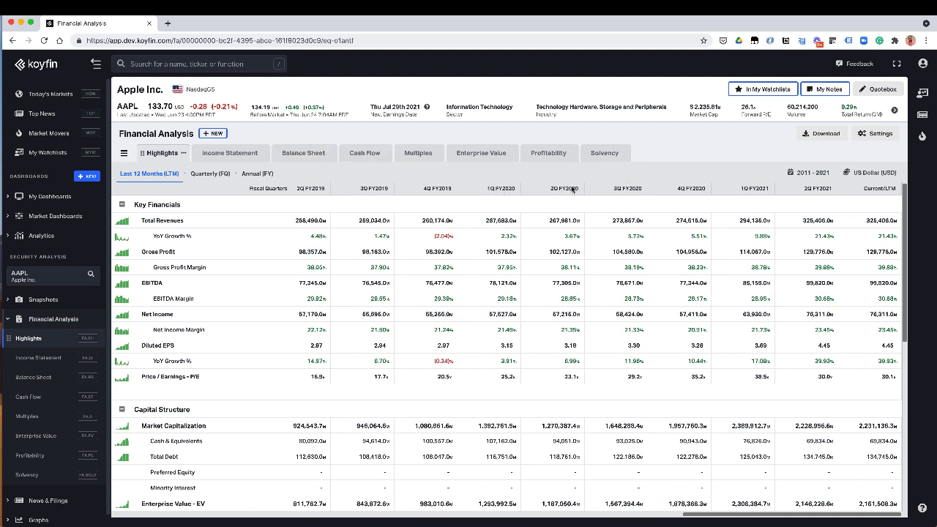
In the table settings, keep figures in millions and set precision to two decimals
left_click(877, 135)
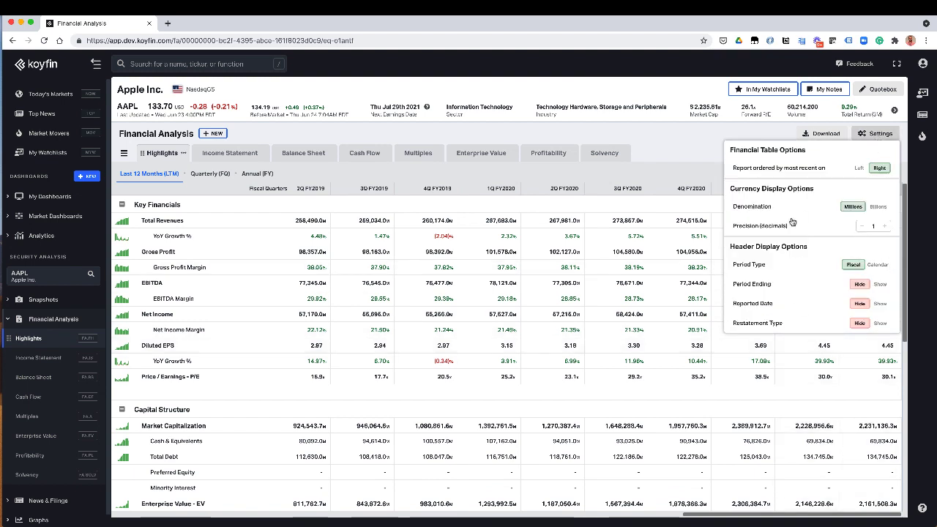
left_click(879, 208)
left_click(853, 207)
left_click(883, 227)
left_click(862, 228)
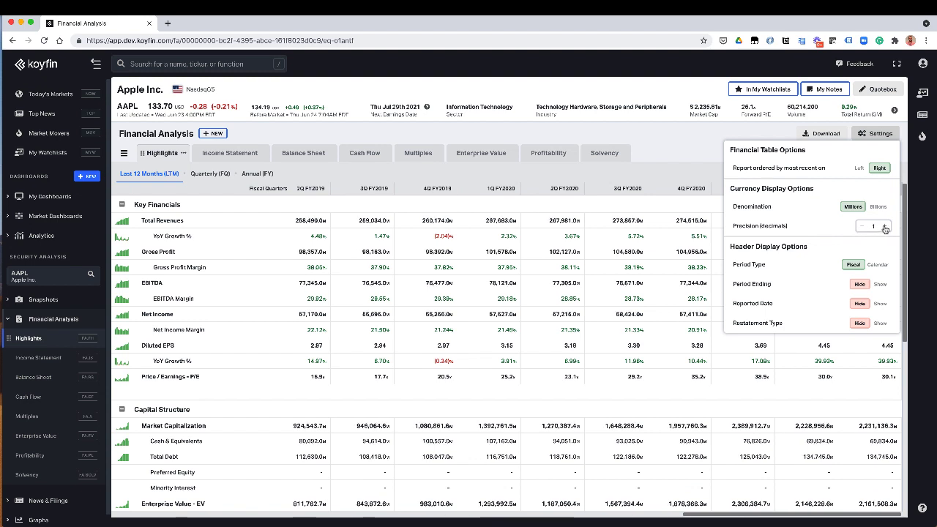
left_click(884, 226)
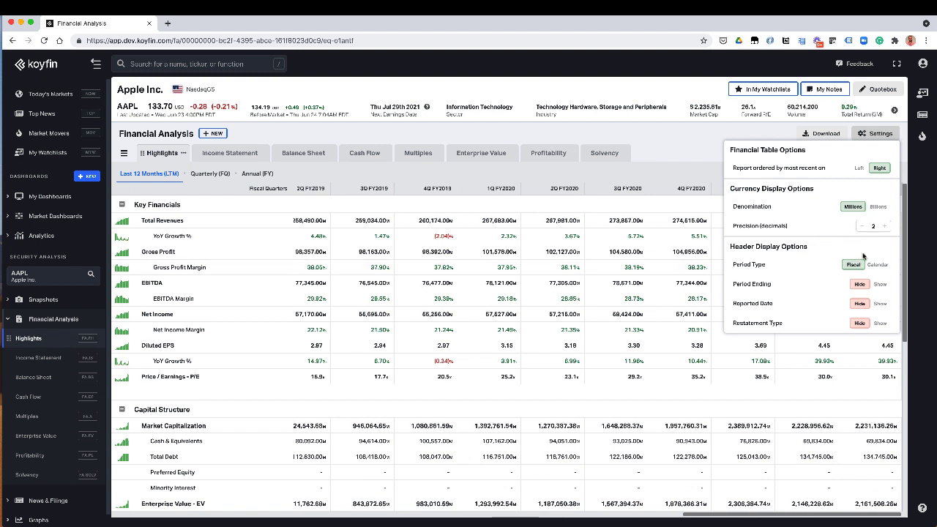
Leave the period ending, reported date and restatement header rows hidden, then close settings
left_click(880, 285)
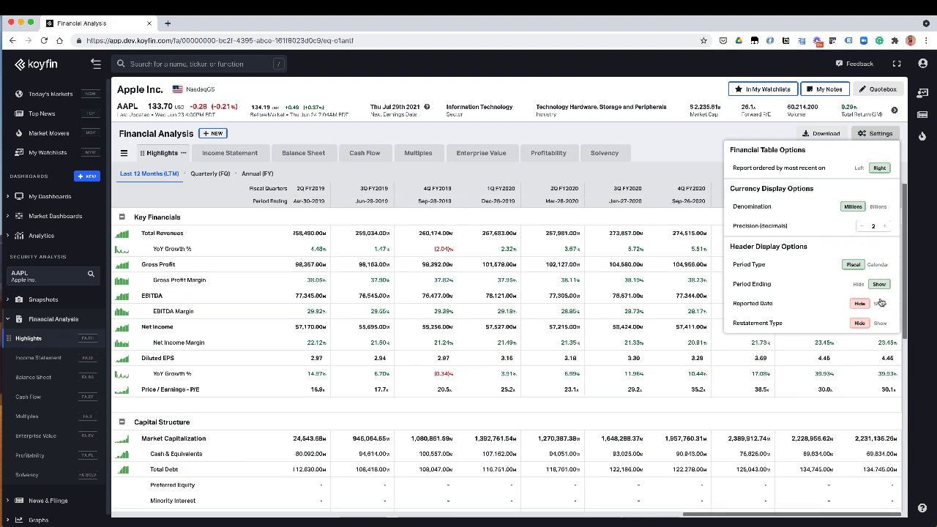
left_click(880, 304)
left_click(880, 323)
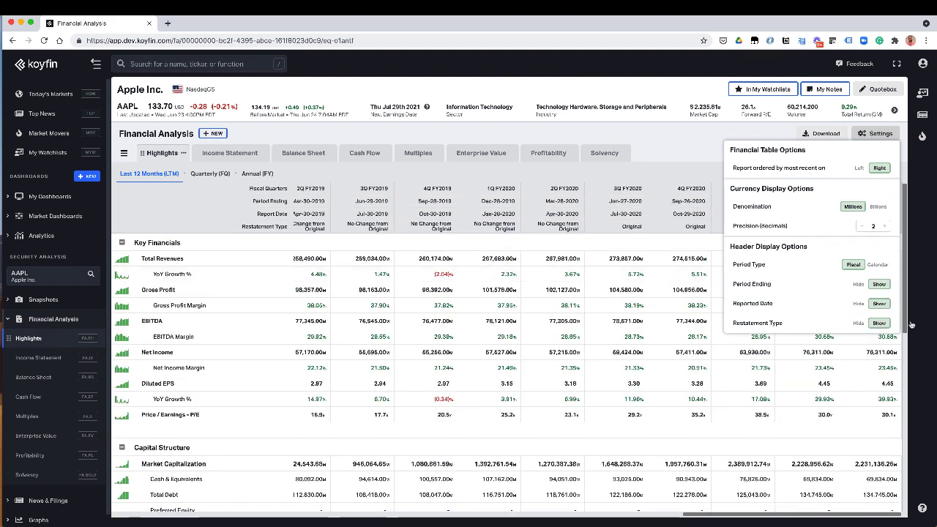
left_click(860, 323)
left_click(859, 303)
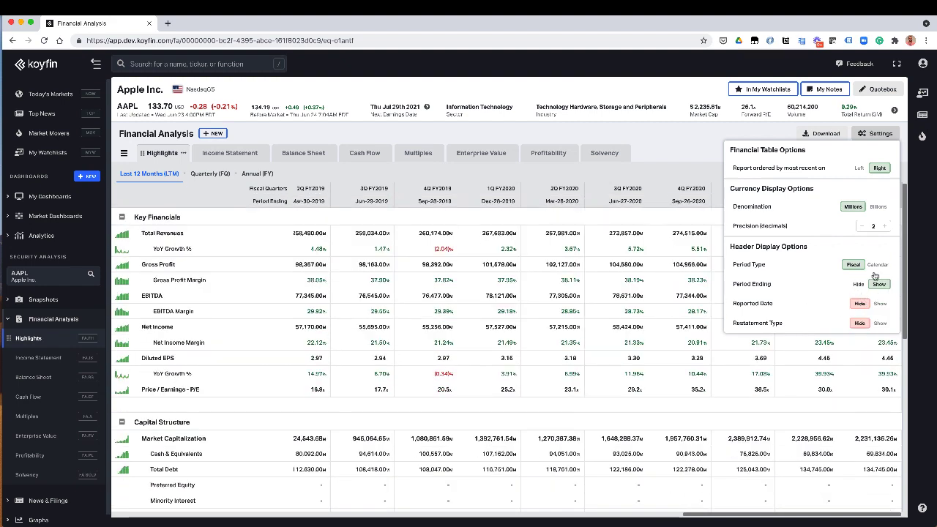
left_click(860, 284)
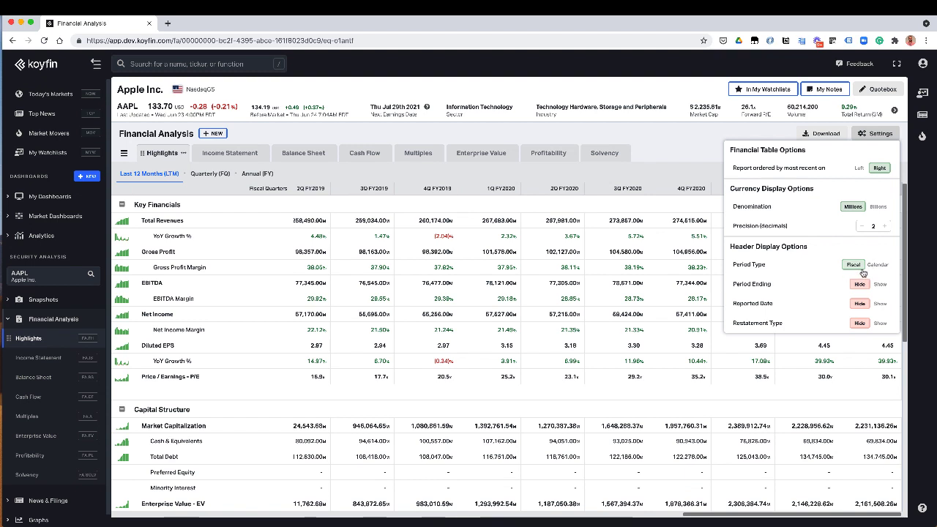
left_click(686, 145)
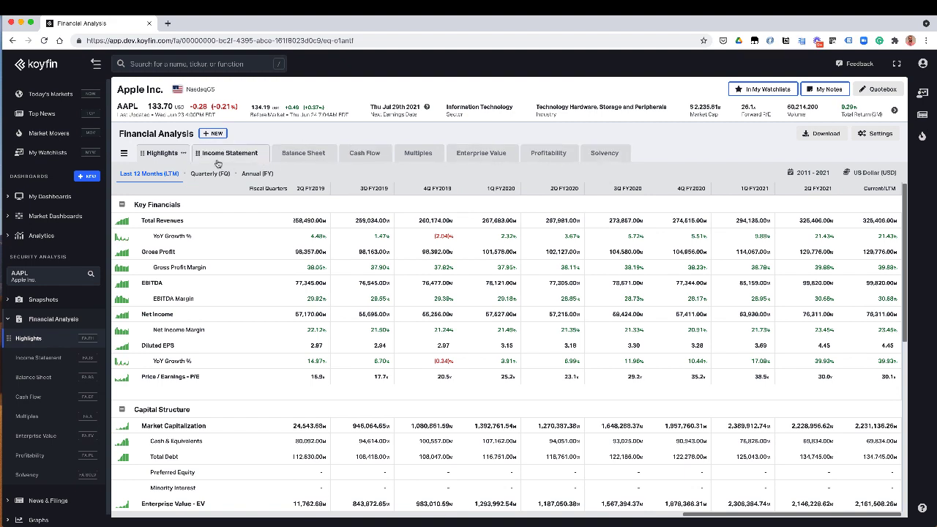
Create a new financial template named 'My Financial Template'
left_click(213, 133)
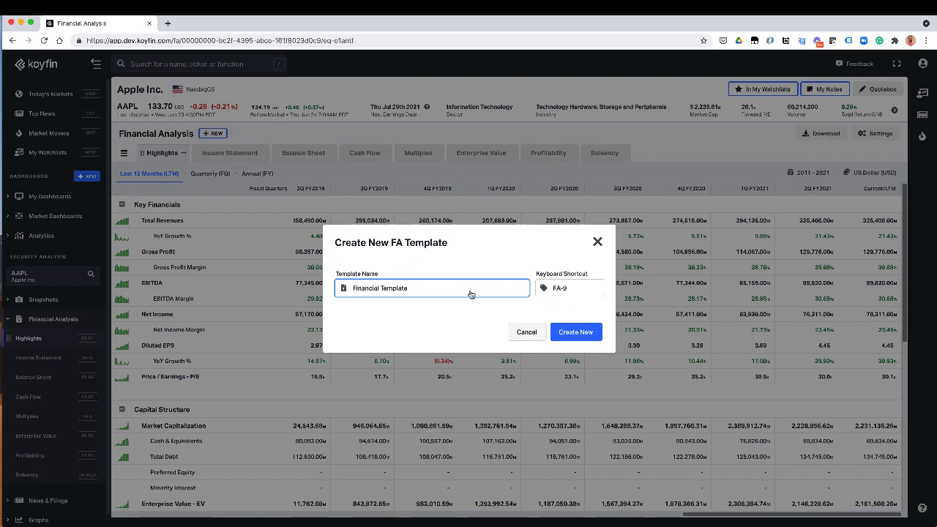
type("My")
left_click(577, 331)
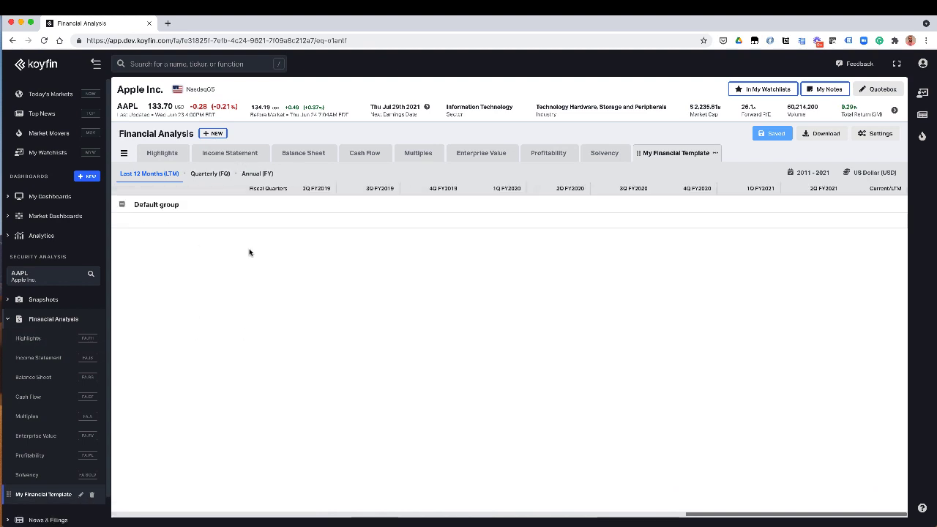
Add Total Revenues, Long-Term Debt, EBITDA and Cash from Operations to the Default group
mouse_move(175, 216)
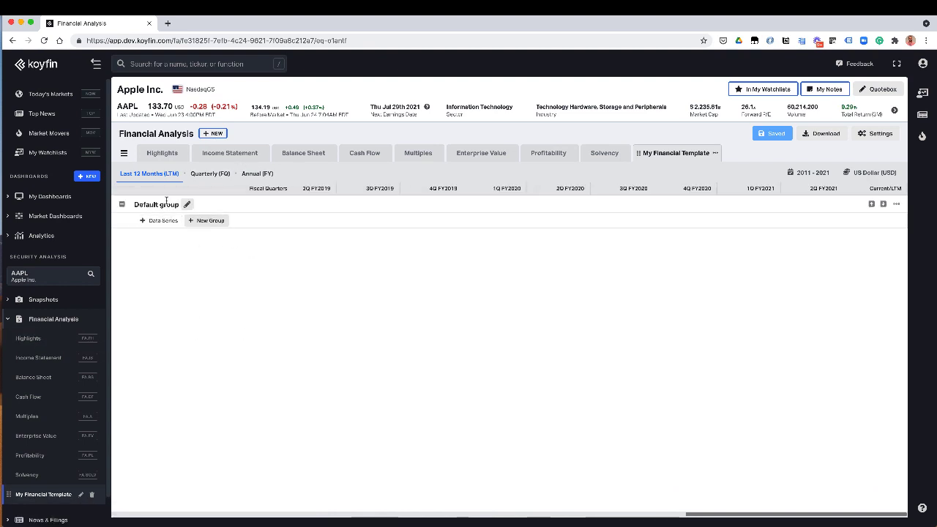
left_click(158, 220)
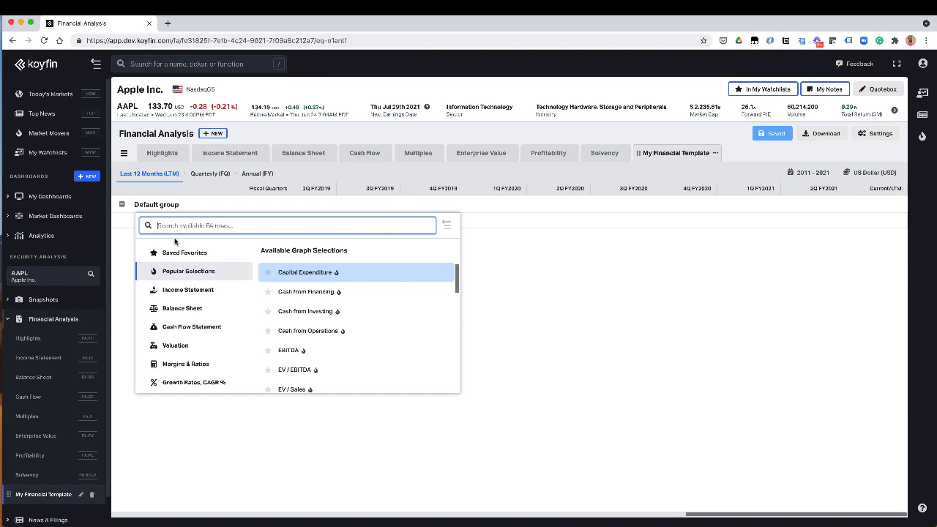
scroll(307, 337, "down", 10)
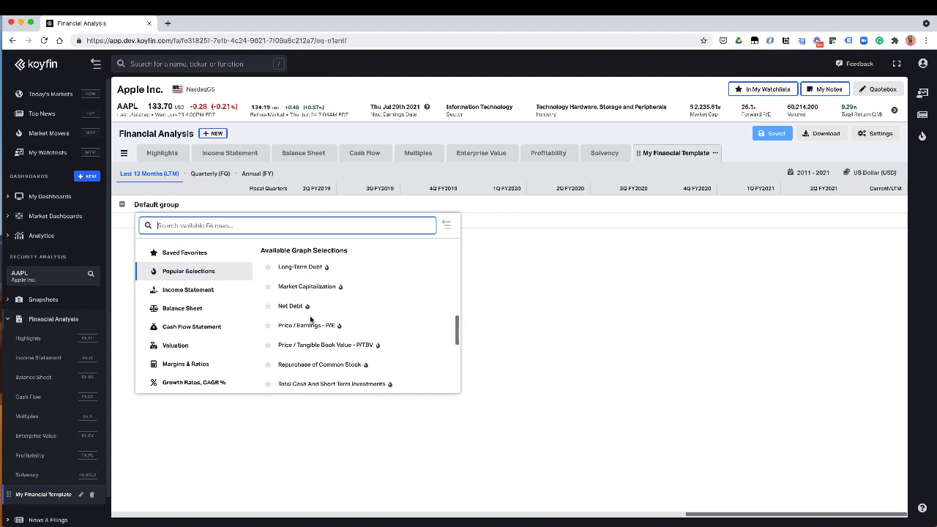
left_click(312, 351)
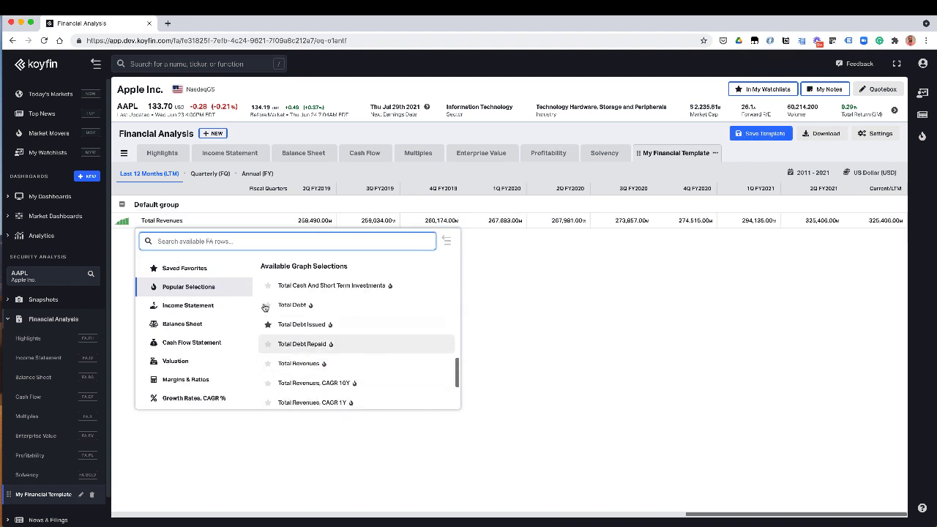
scroll(319, 336, "down", 2)
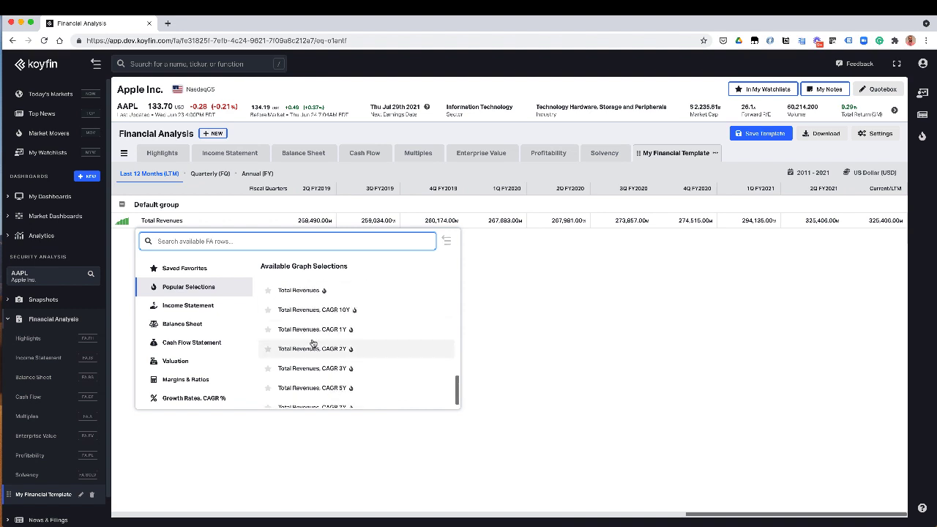
scroll(312, 343, "up", 4)
scroll(313, 343, "up", 3)
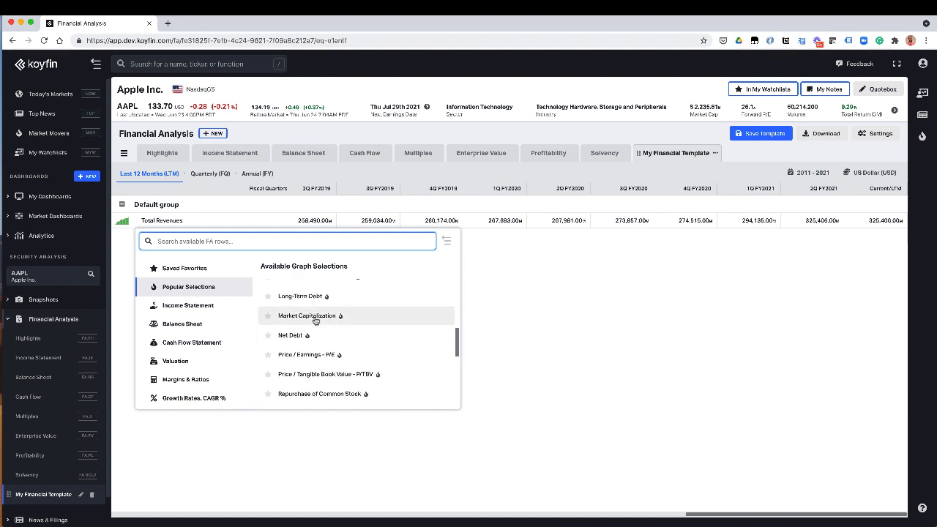
left_click(315, 313)
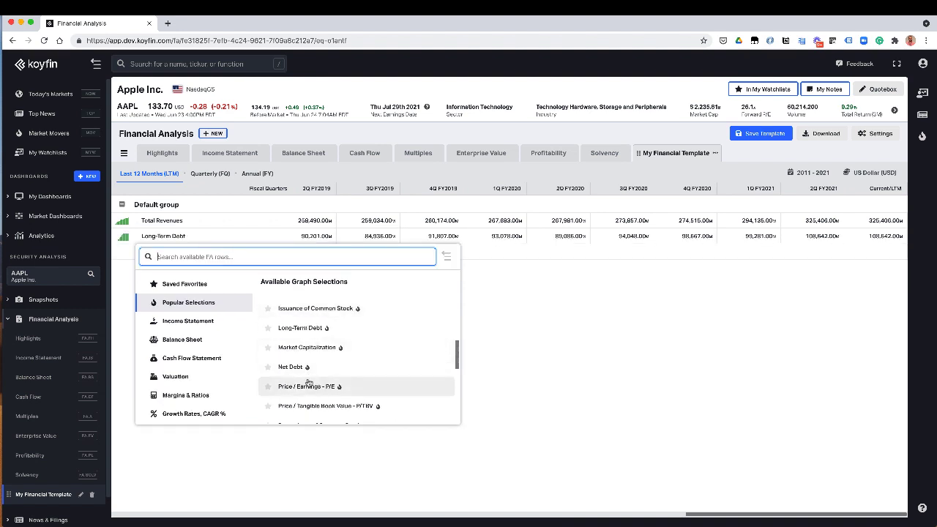
scroll(312, 373, "up", 3)
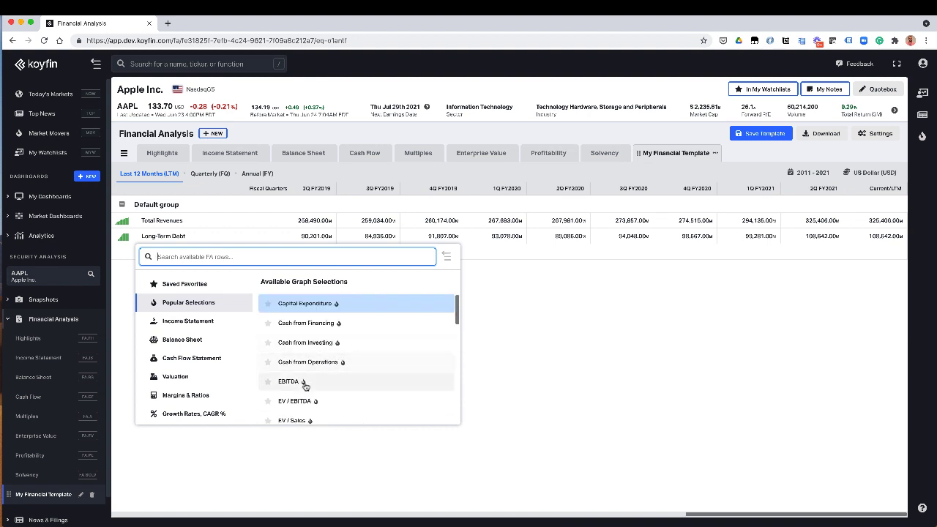
left_click(305, 384)
left_click(321, 379)
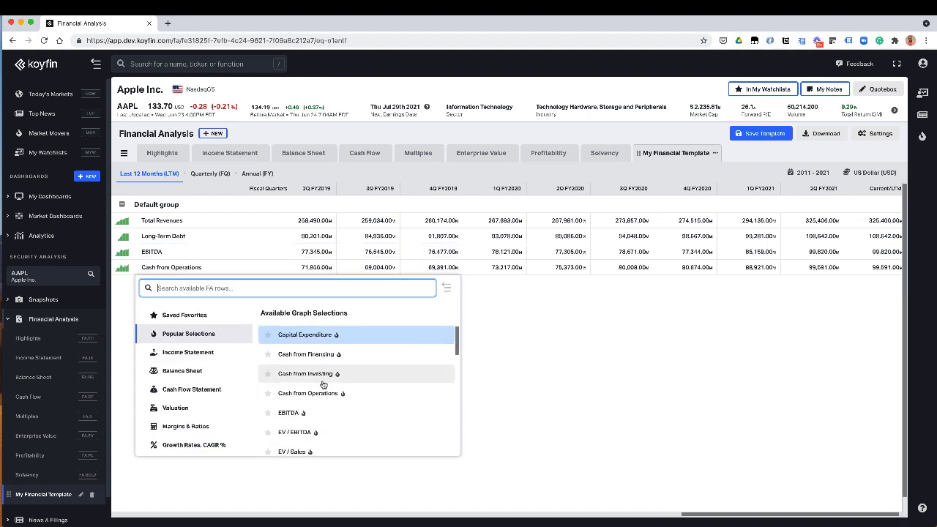
left_click(503, 347)
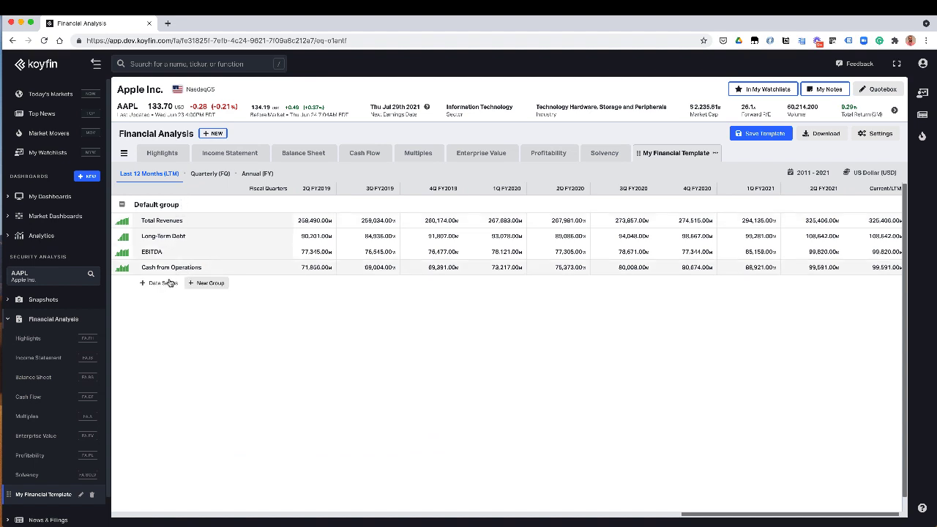
Create a new template group named 'Valuation'
left_click(202, 284)
type("Valuation")
key("Return")
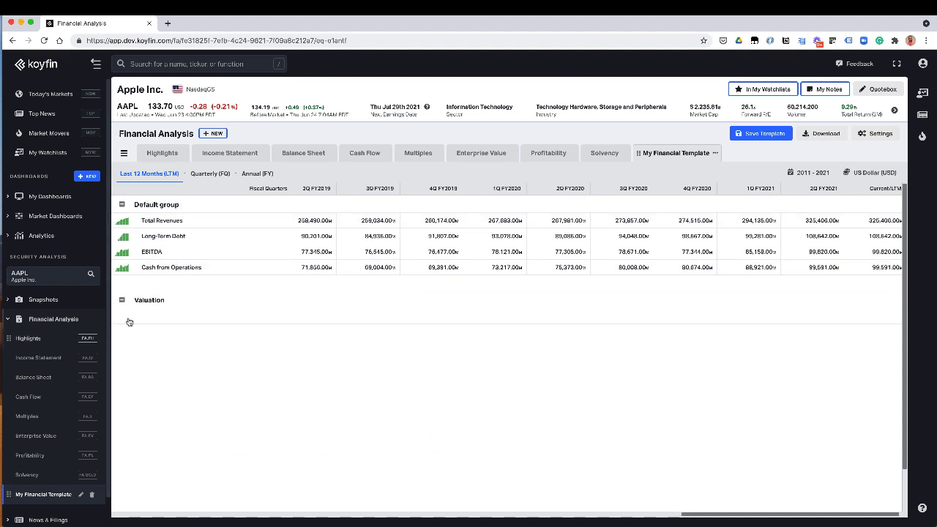
Add EV / EBITDA, EV / Sales, Price / Book, Price / Sales and Price / Earnings to Valuation
left_click(156, 317)
left_click(189, 441)
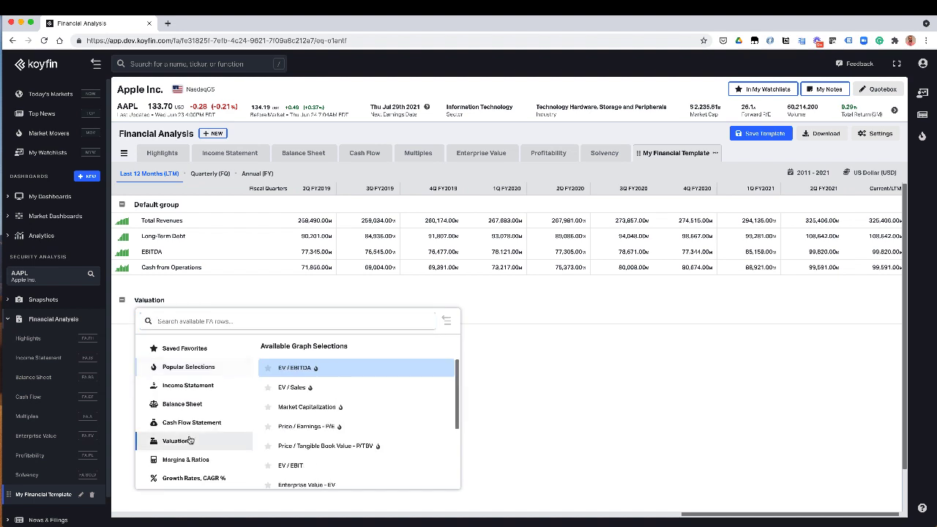
left_click(299, 376)
left_click(305, 407)
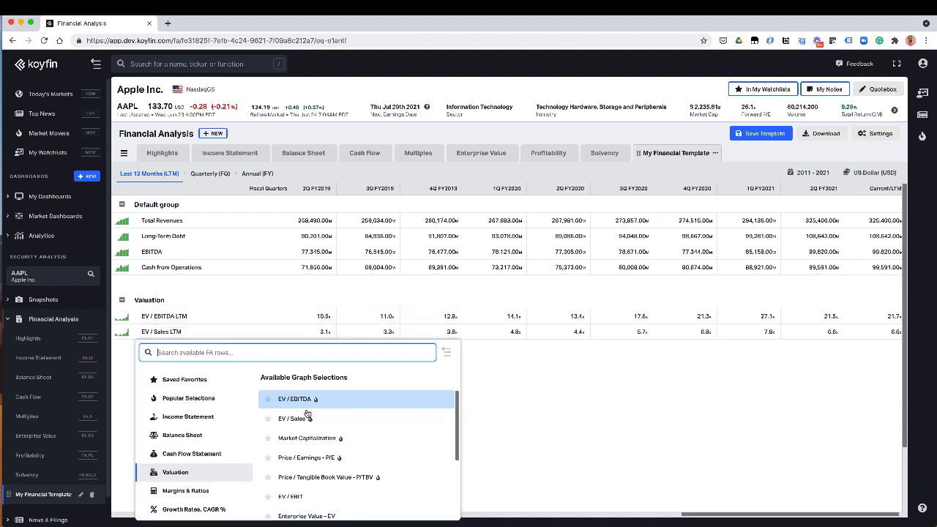
scroll(316, 448, "down", 2)
scroll(316, 448, "down", 2)
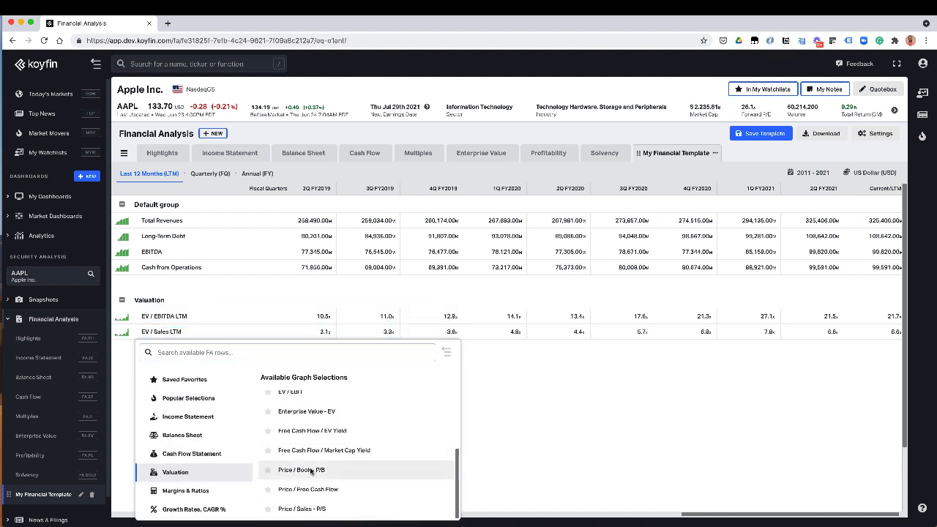
left_click(311, 472)
left_click(307, 362)
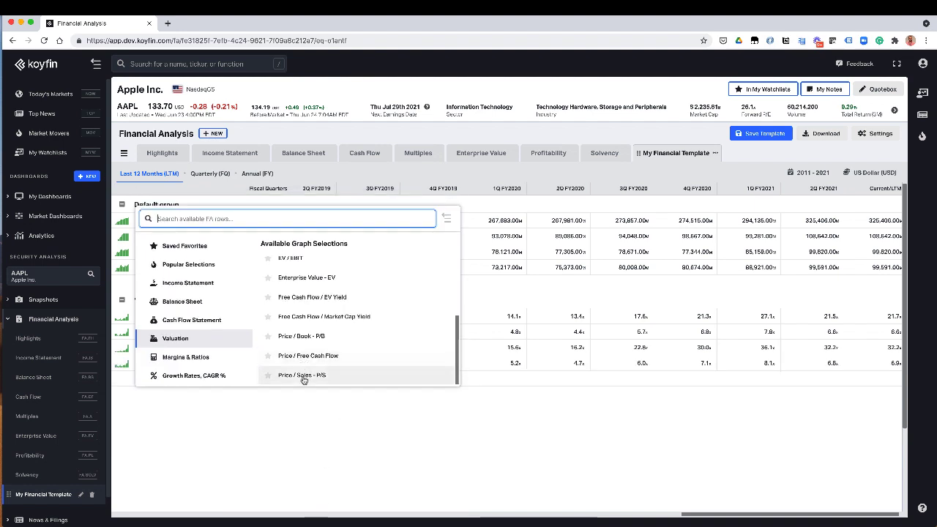
scroll(326, 287, "up", 1)
scroll(329, 297, "down", 1)
scroll(325, 316, "up", 5)
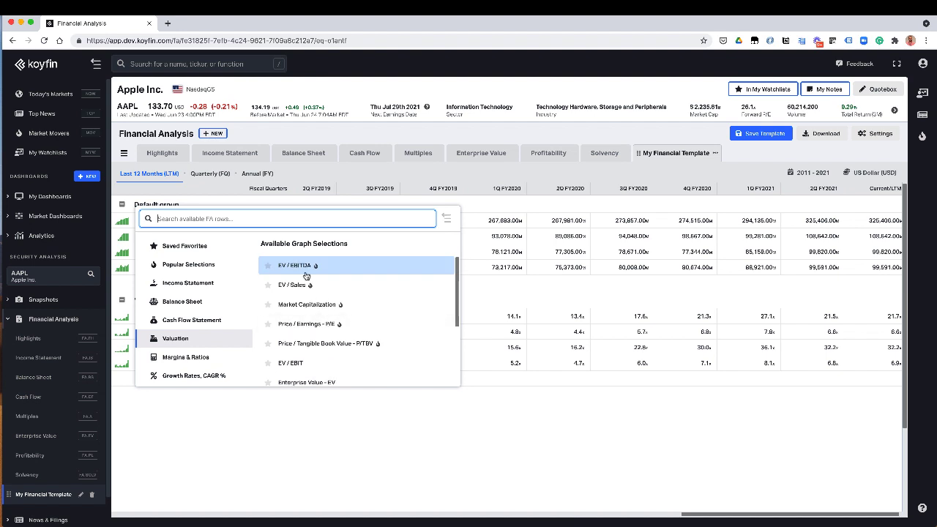
left_click(324, 325)
left_click(429, 428)
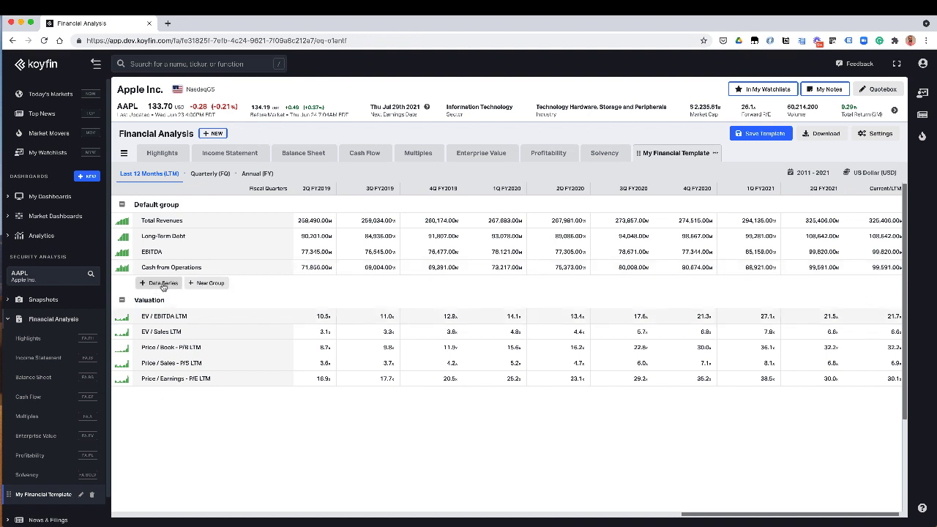
Add a Total Revenues, CAGR 1Y row and move it directly beneath Total Revenues
left_click(162, 284)
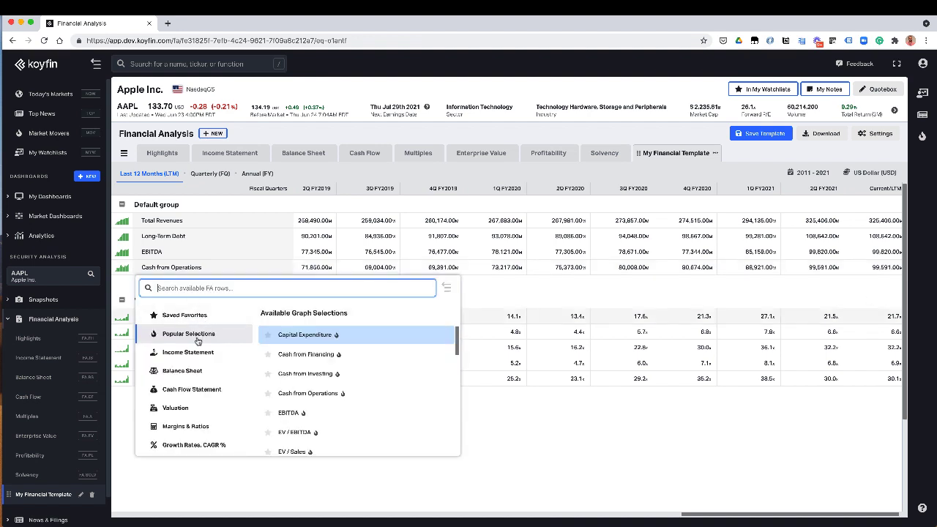
scroll(293, 373, "down", 15)
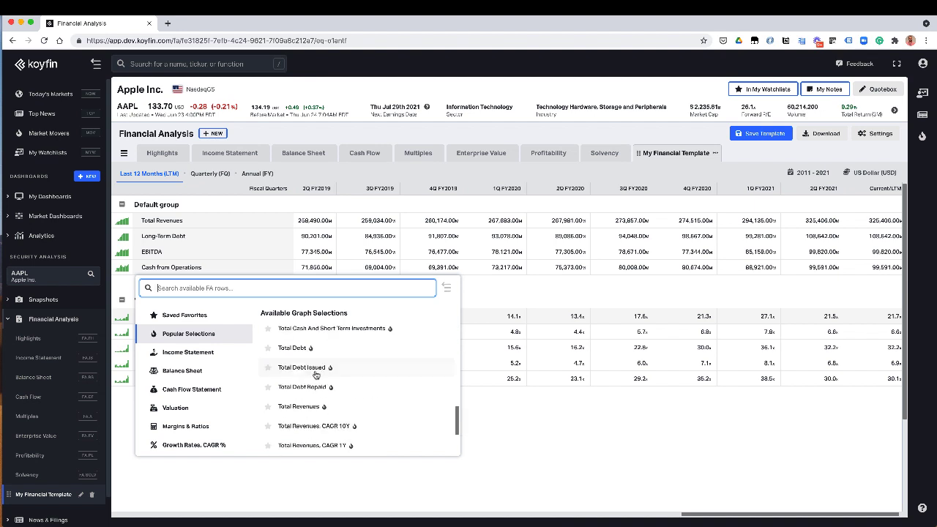
left_click(313, 447)
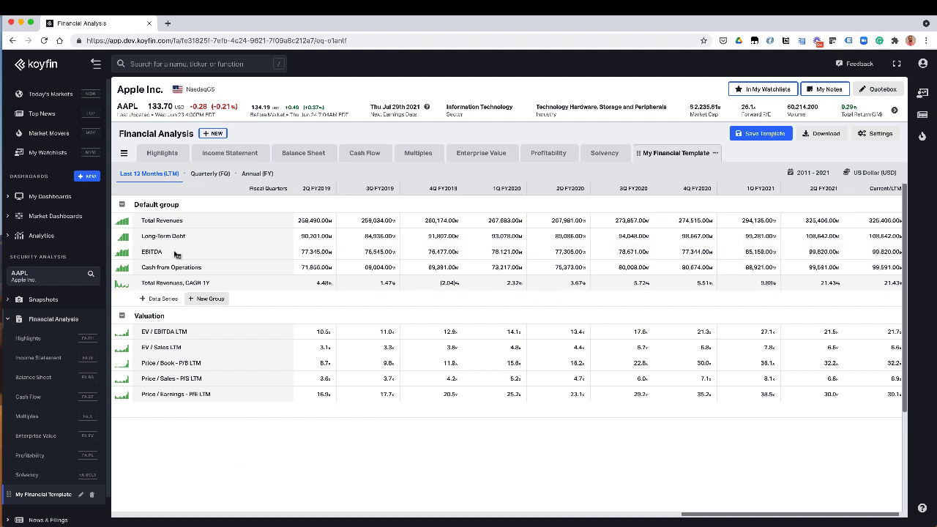
left_click_drag(173, 284, 167, 236)
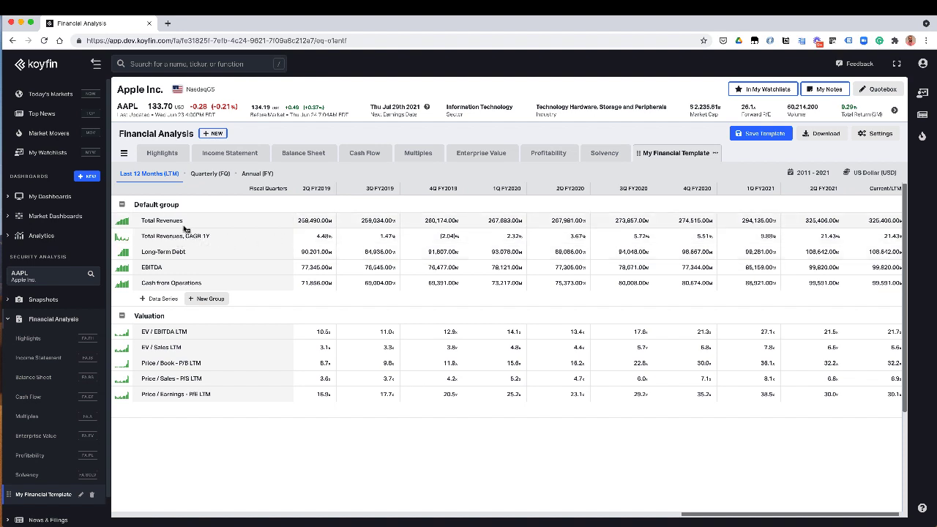
Rename the Total Revenues, CAGR 1Y row to 'Rev %'
left_click(182, 237)
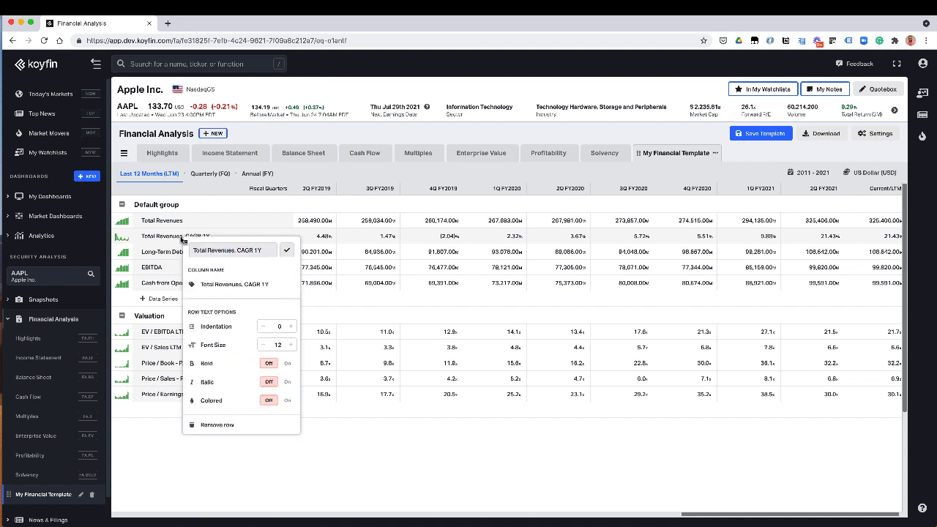
triple_click(233, 250)
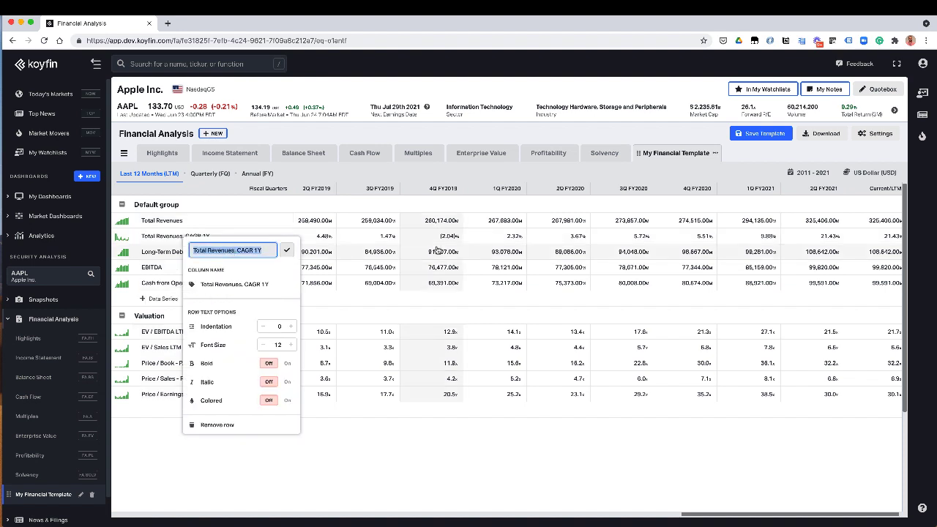
type("Rev %")
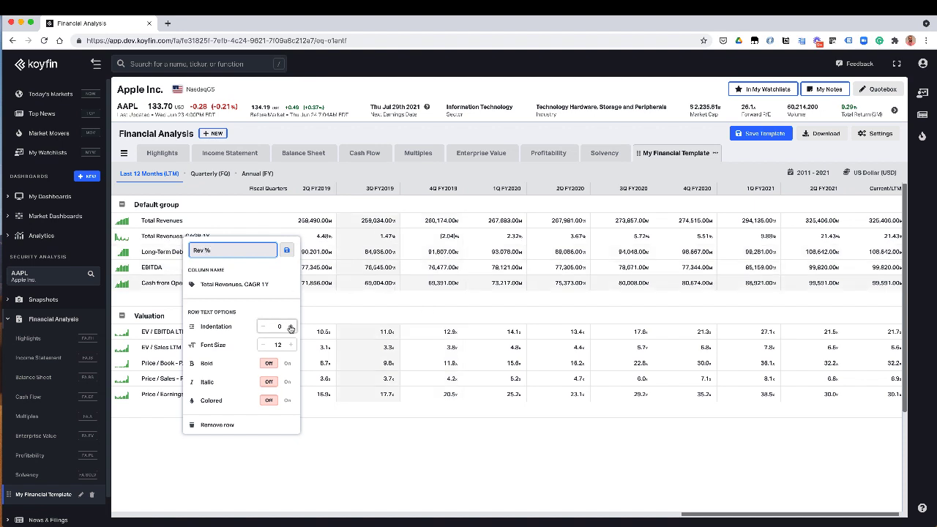
left_click(288, 251)
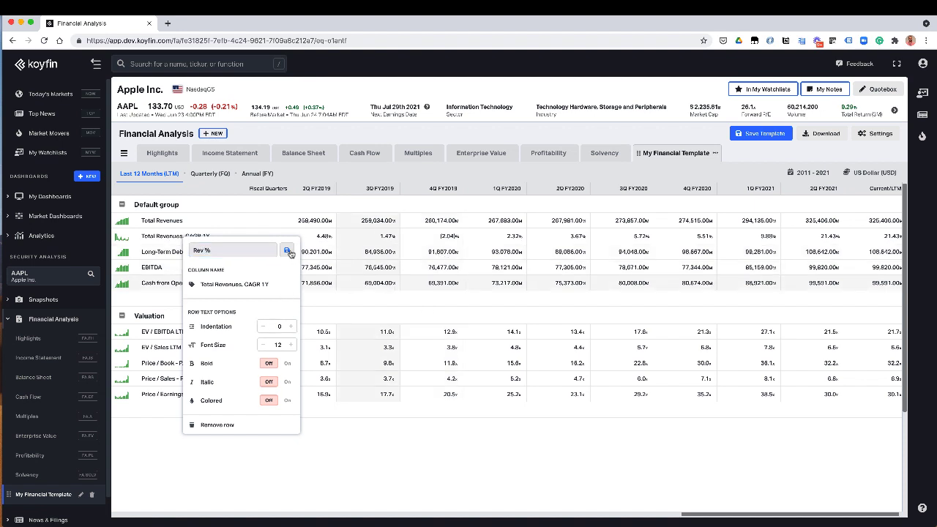
Format Rev % with indentation 3, italic text and font size 11, leaving colouring off
left_click(291, 327)
left_click(290, 327)
left_click(287, 382)
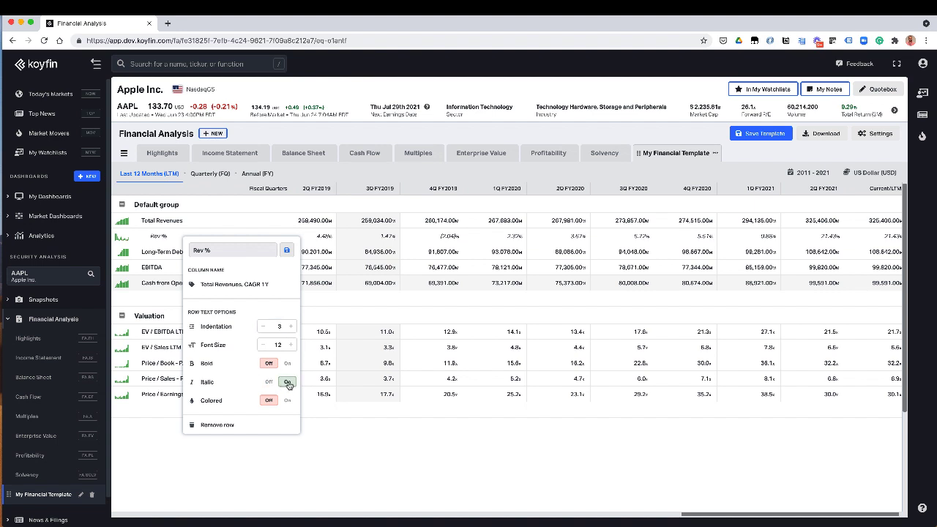
left_click(265, 345)
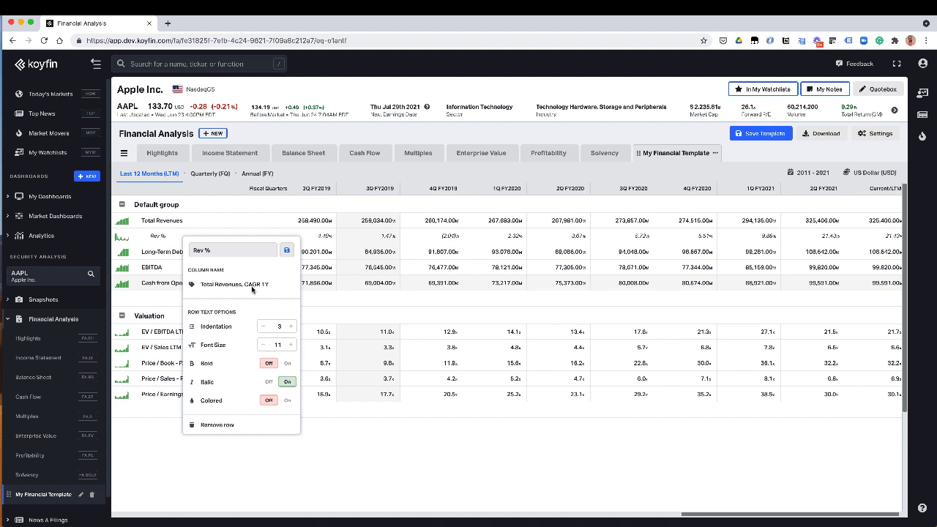
left_click(287, 401)
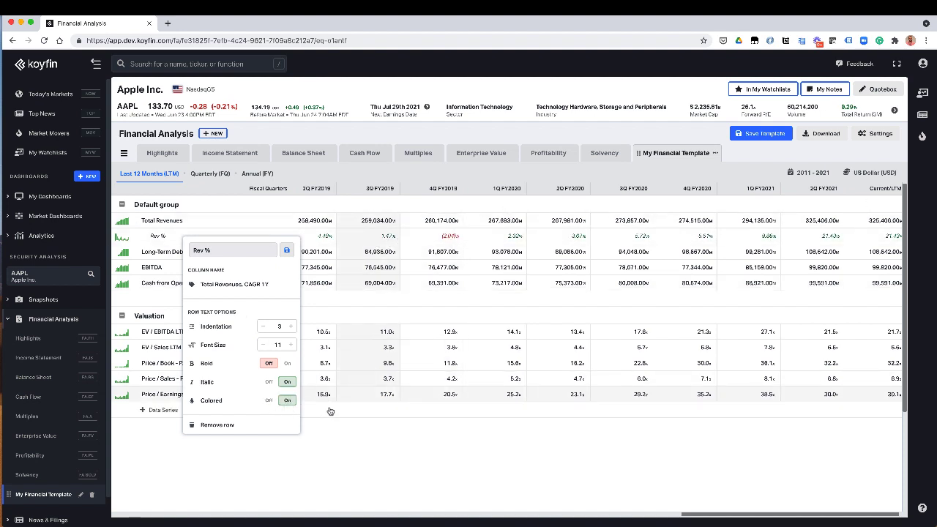
left_click(268, 401)
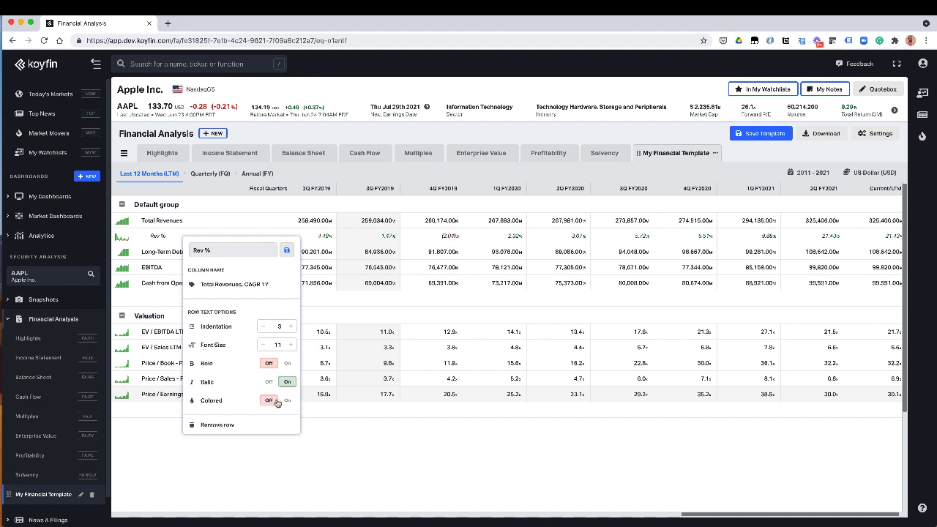
left_click(307, 467)
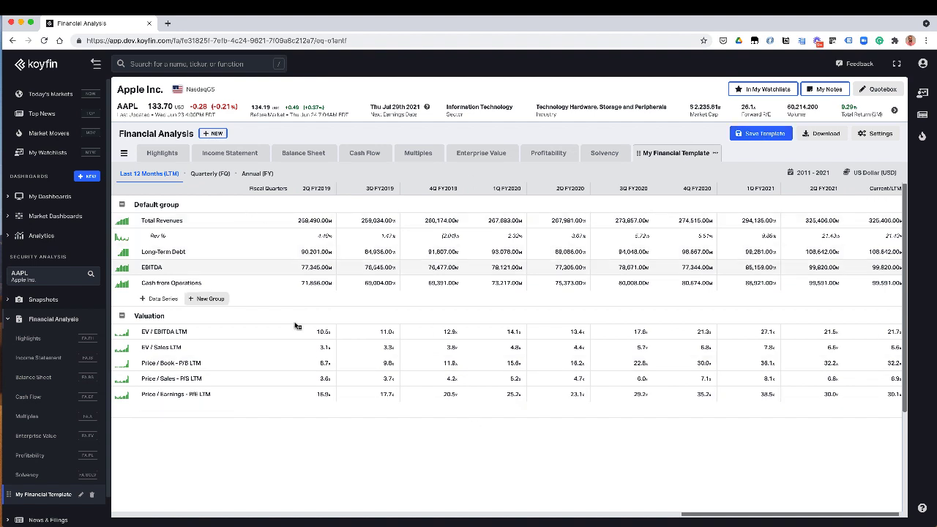
Save the edited My Financial Template
left_click(770, 133)
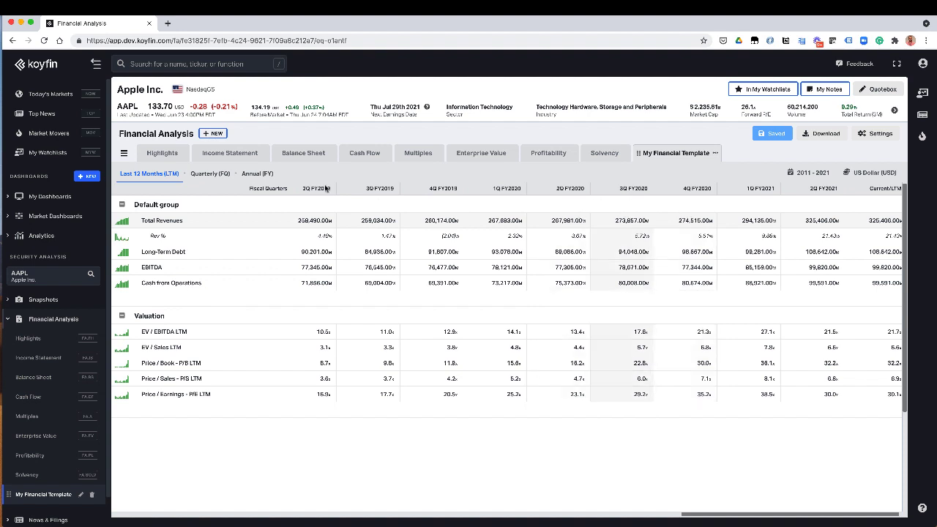
Make an Income Statement (Copy) template from the Income Statement template
left_click(232, 155)
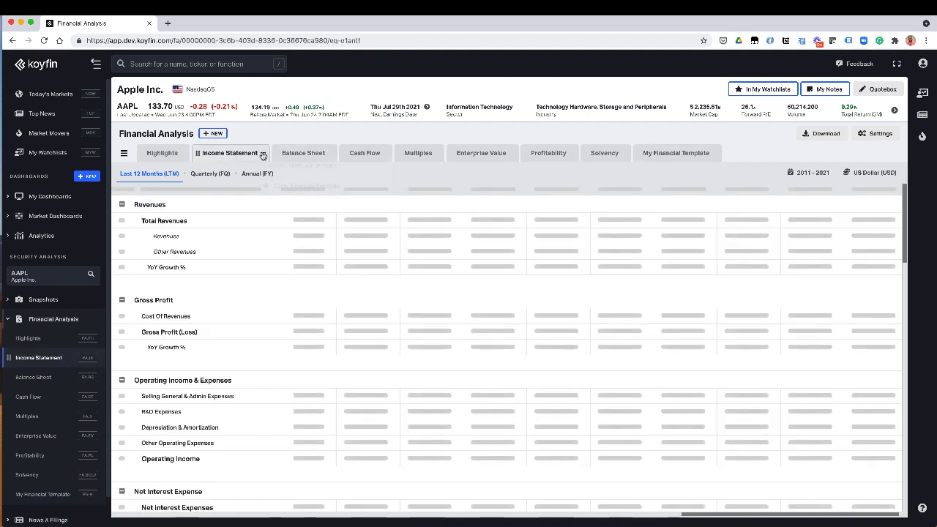
left_click(280, 187)
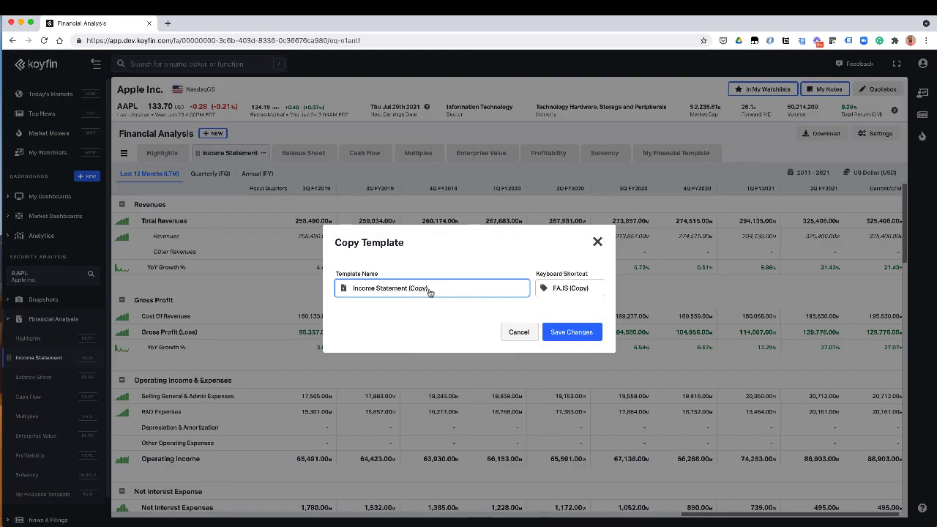
left_click(563, 332)
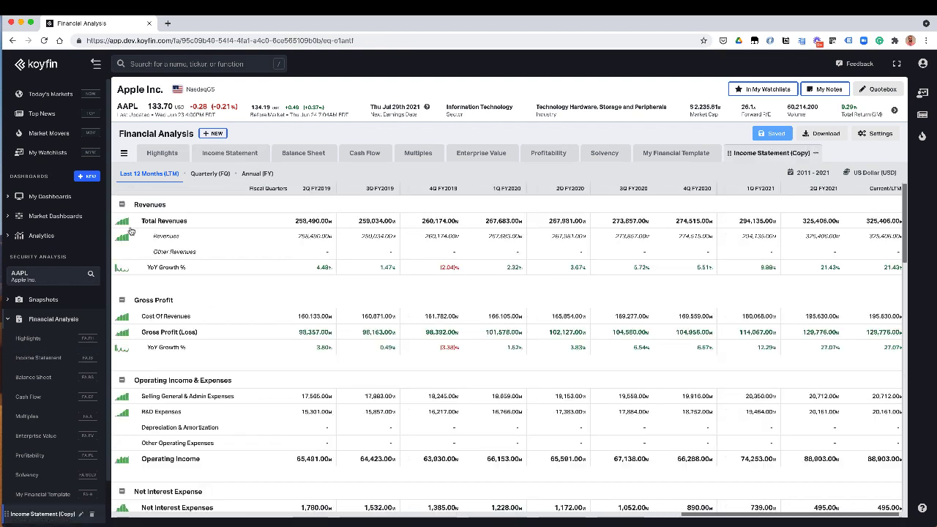
Remove the Cost Of Revenues row from the copy and save the template
mouse_move(175, 268)
mouse_move(365, 357)
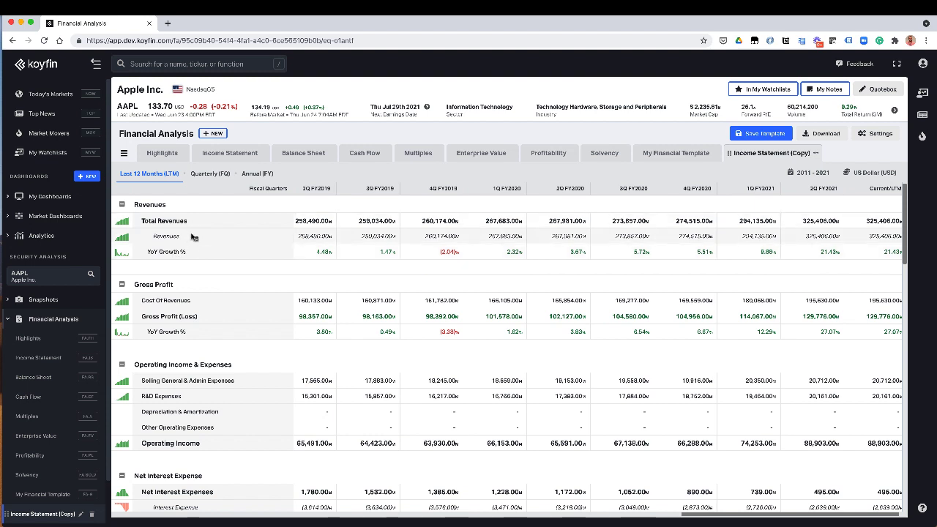
left_click(179, 302)
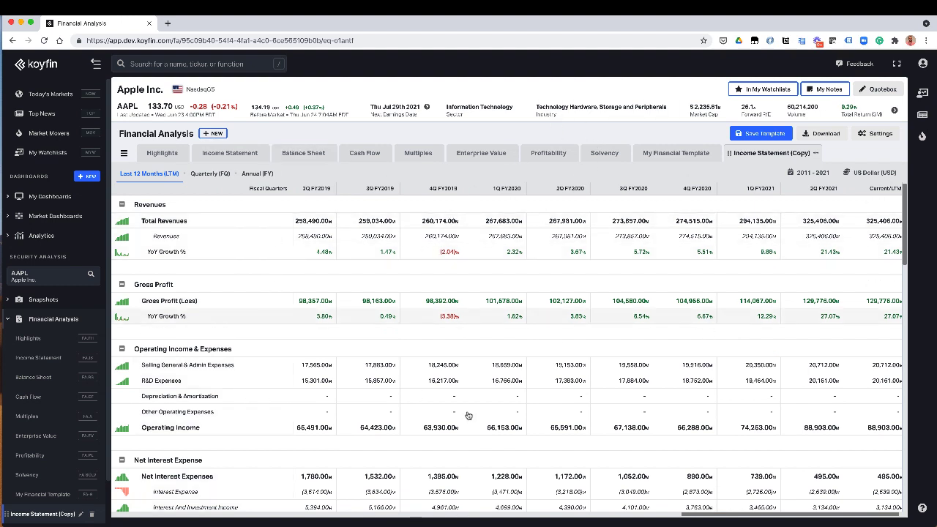
left_click(775, 136)
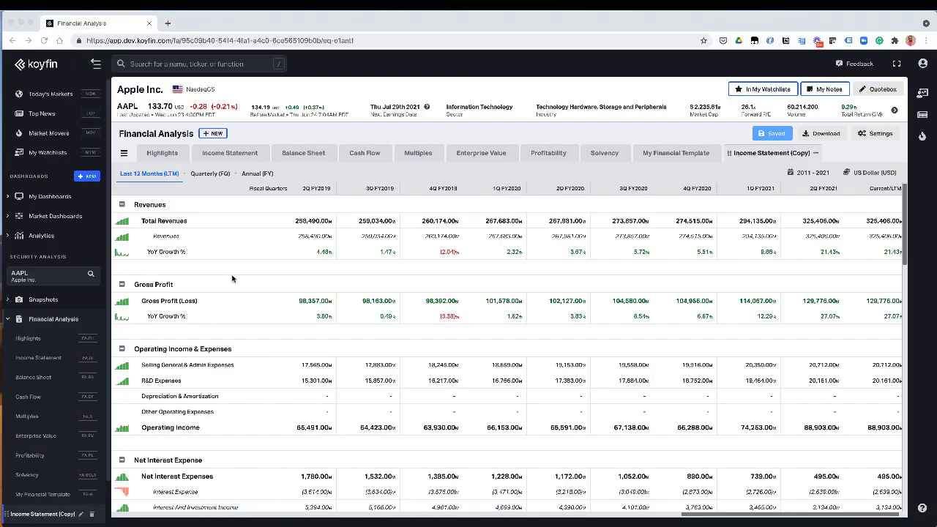
Open Apple's Historical Graph using the Unsaved Template
scroll(44, 344, "down", 1)
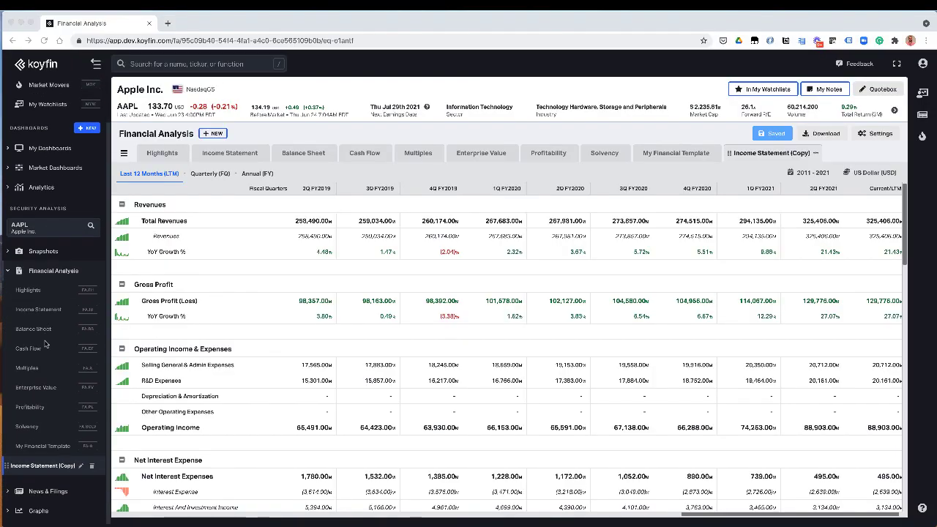
left_click(38, 510)
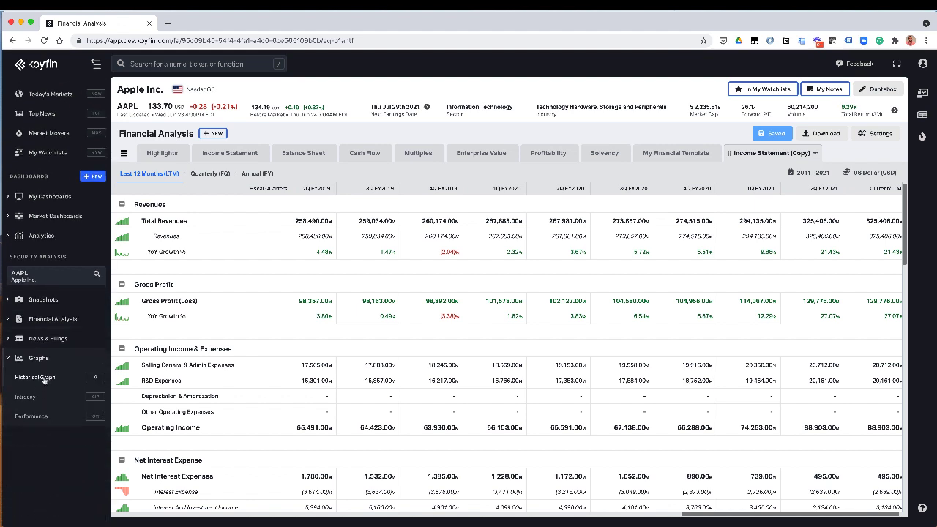
left_click(44, 379)
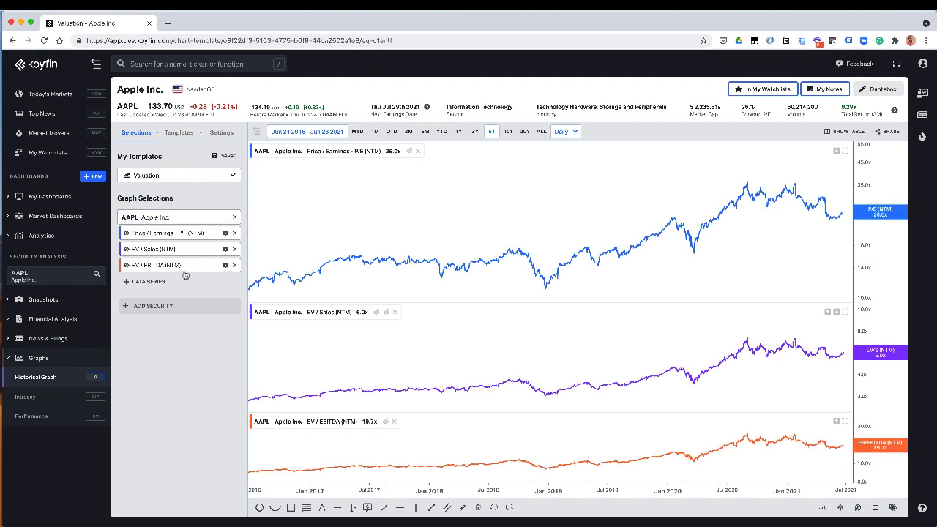
left_click(161, 180)
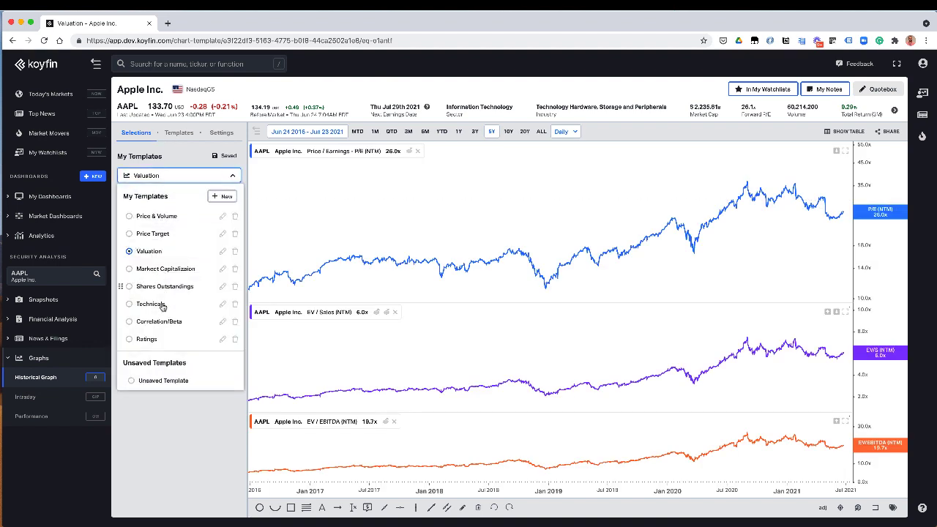
left_click(165, 382)
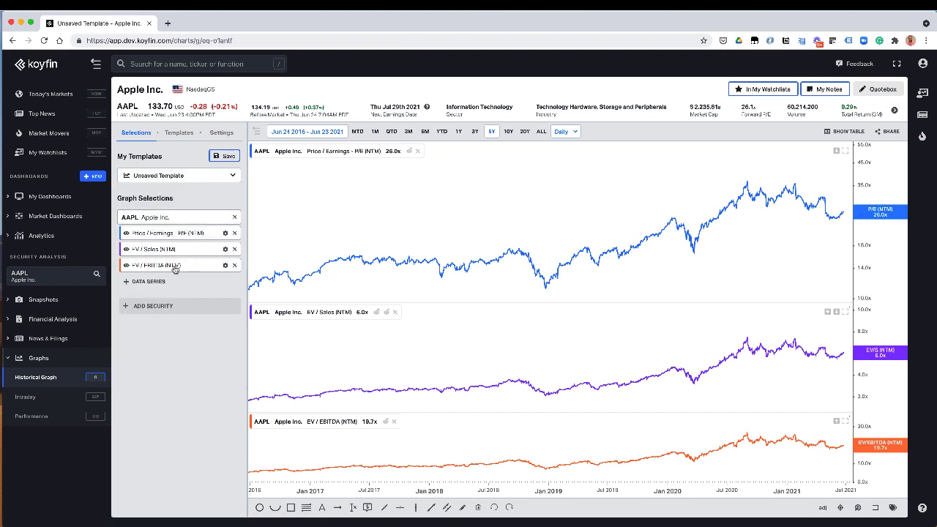
Delete the EV / EBITDA, EV / Sales and Price / Earnings series and browse Financials series
left_click(235, 265)
left_click(234, 249)
left_click(235, 232)
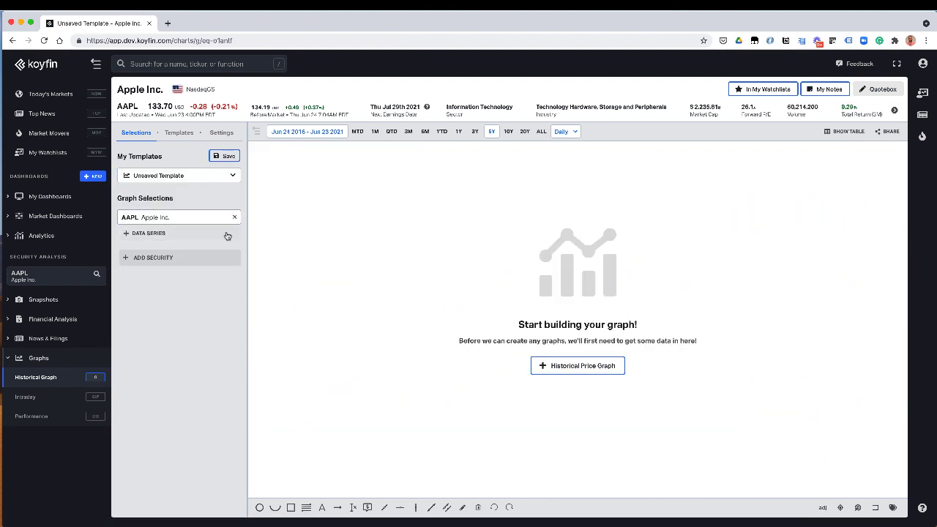
left_click(173, 235)
left_click(176, 323)
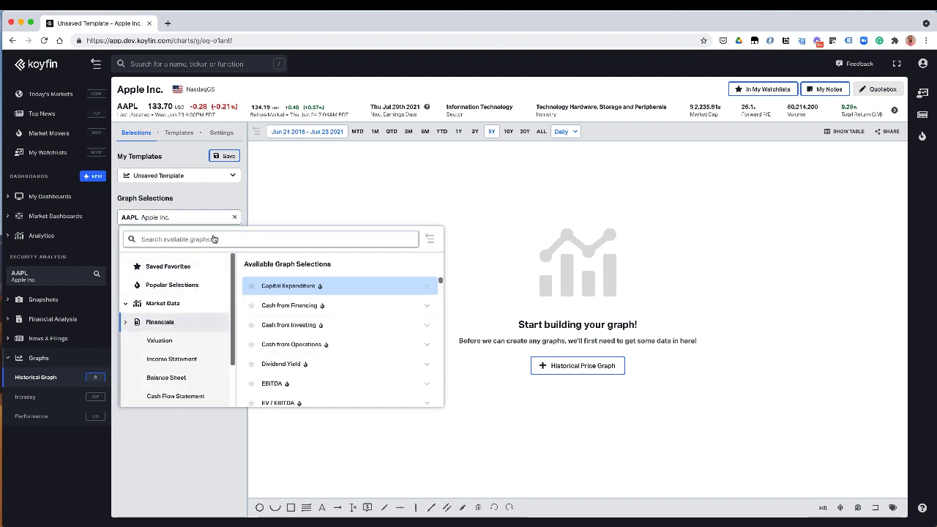
Graph Apple's Free Cash Flow / Market Cap Yield, found by searching 'free', over 10 years
left_click(165, 340)
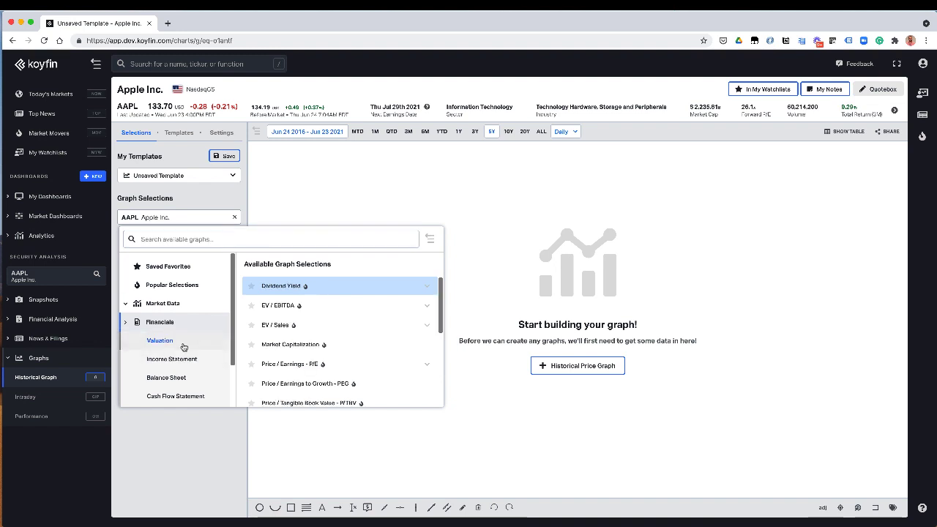
left_click(203, 238)
type("free ca")
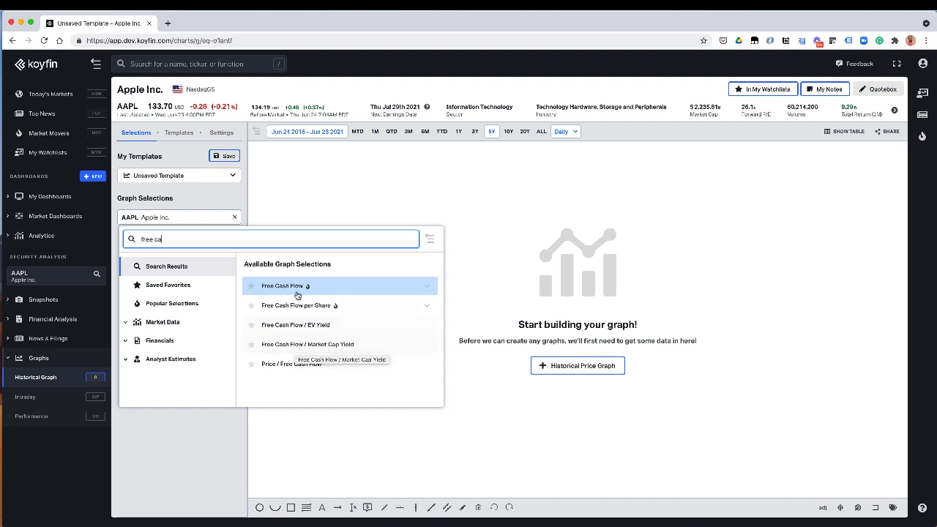
left_click(291, 347)
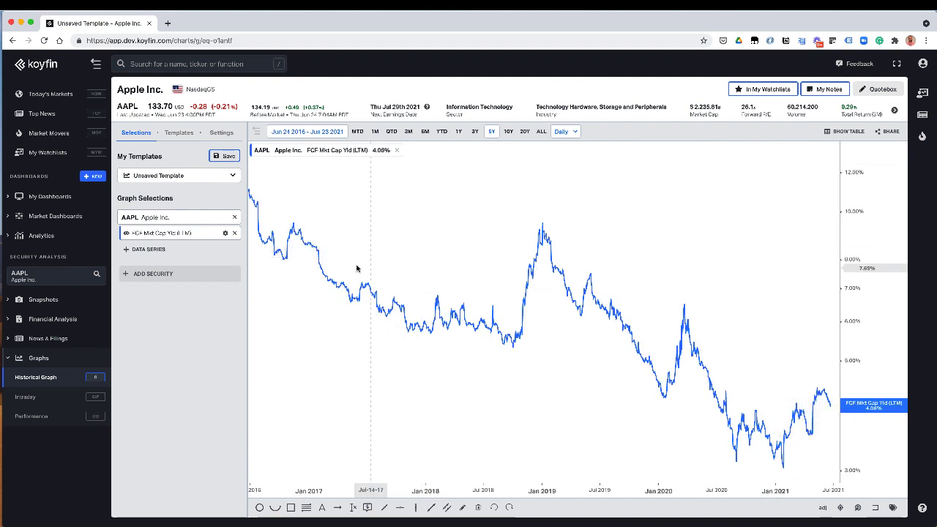
left_click(508, 131)
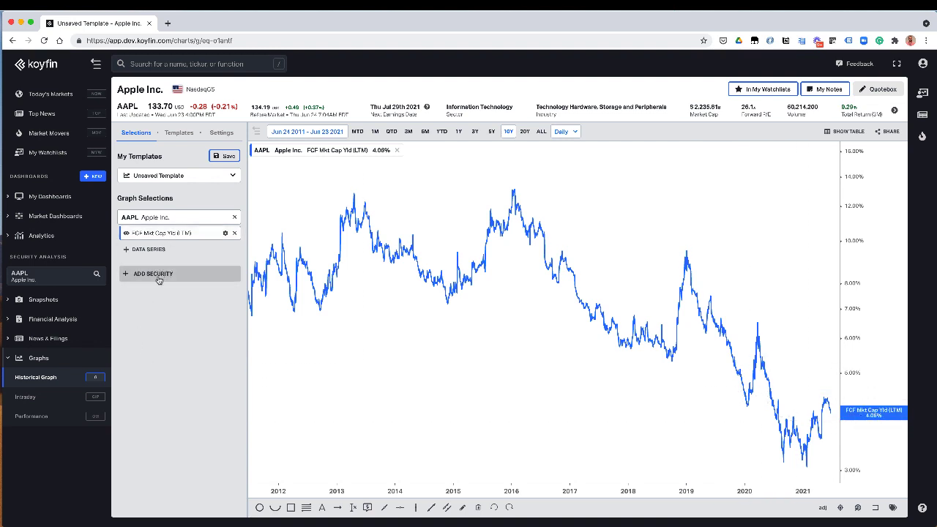
Add Microsoft (MSFT) to the chart for comparison
left_click(158, 278)
type("msft")
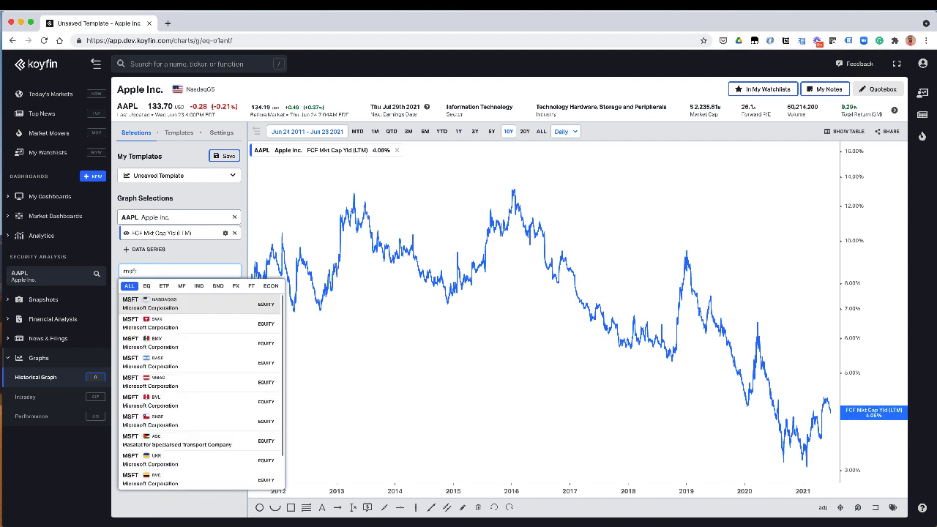
key("Return")
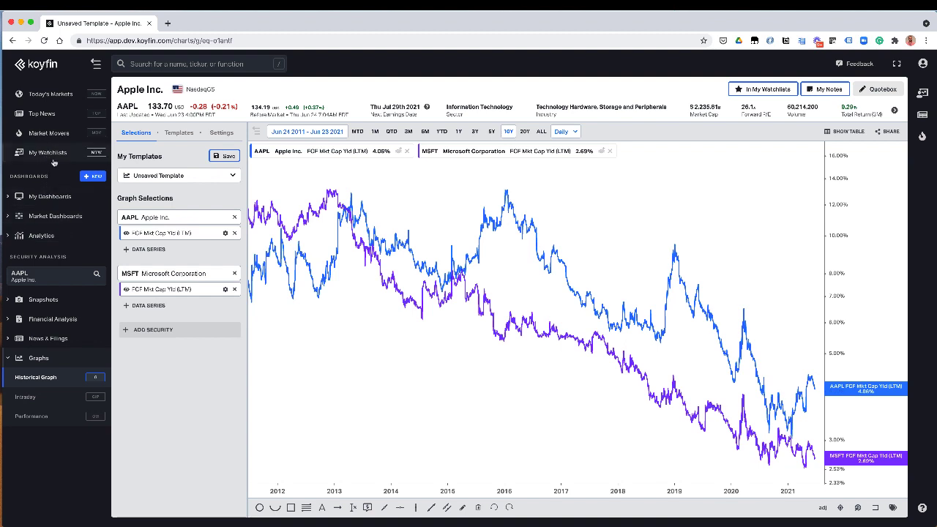
Add the Free Cash Flow / Market Cap Yield column to the Potential Longs watchlist
left_click(52, 155)
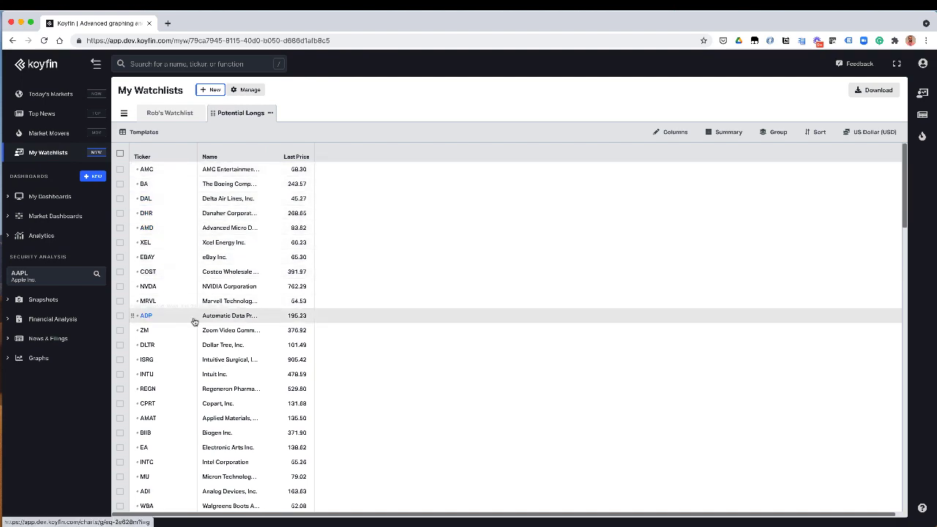
left_click(672, 133)
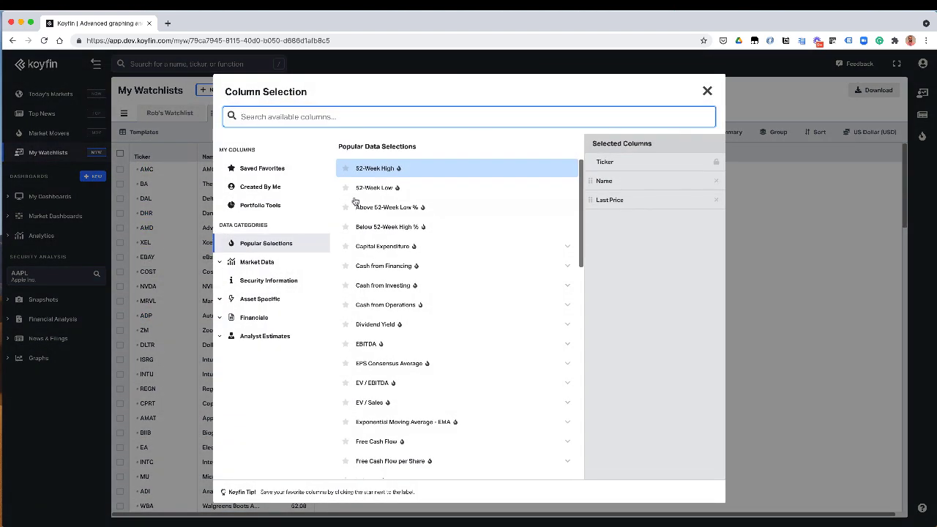
type("free c")
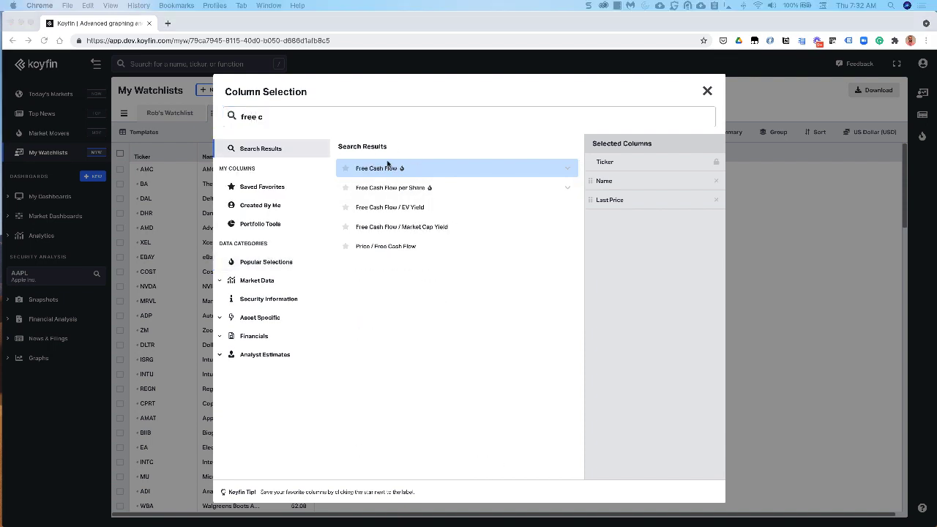
left_click(401, 231)
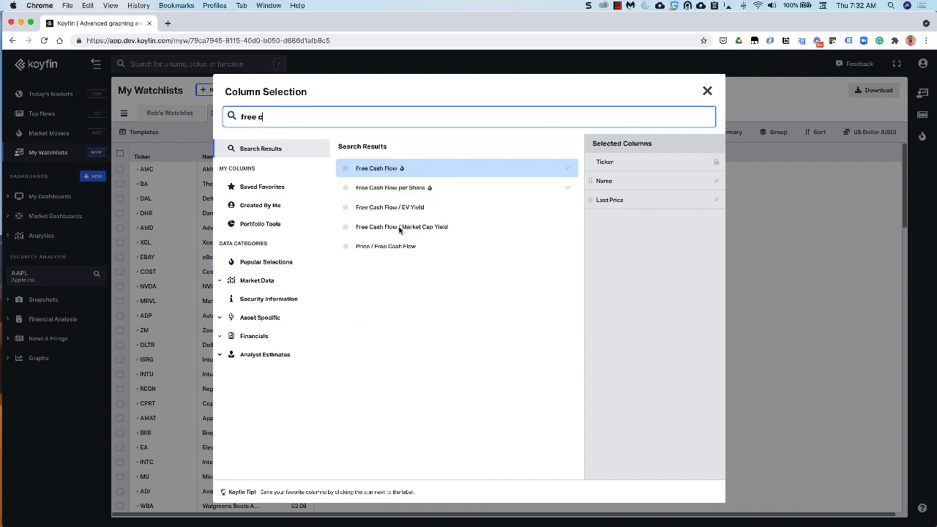
left_click(400, 227)
left_click(707, 91)
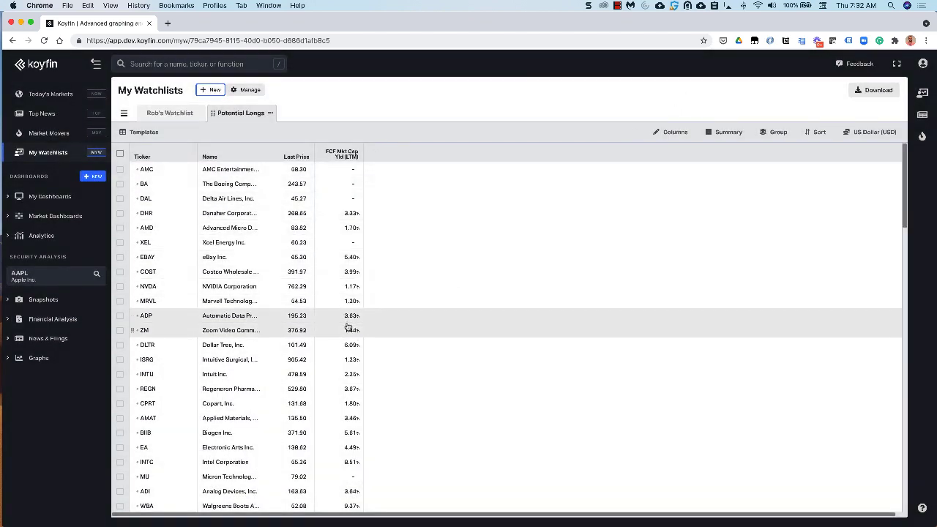
Scroll through the watchlist to review each stock's FCF Mkt Cap Yld (LTM) value
scroll(327, 371, "down", 10)
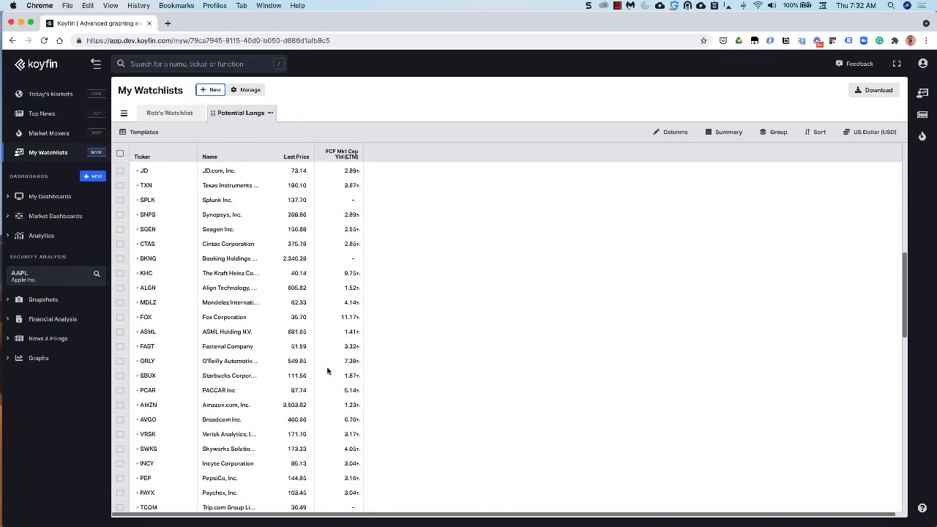
scroll(327, 374, "down", 5)
scroll(327, 374, "down", 4)
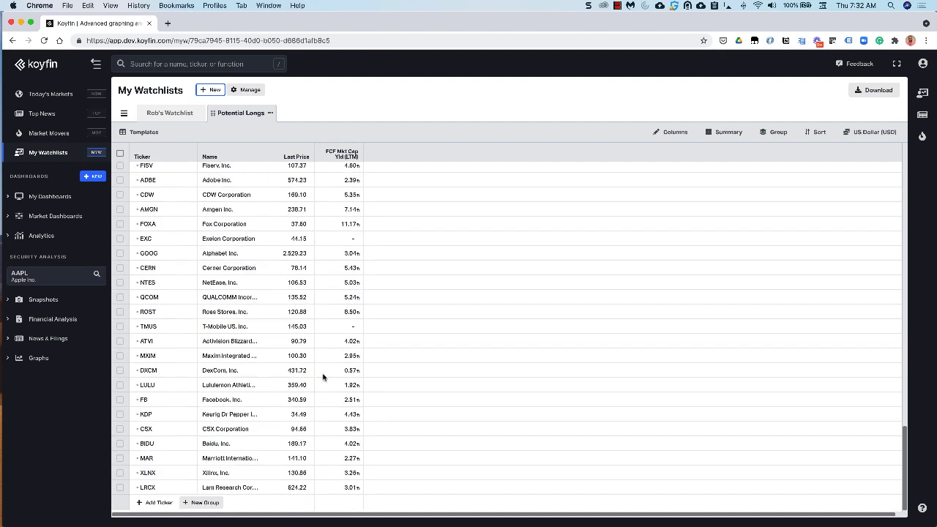
scroll(368, 256, "up", 10)
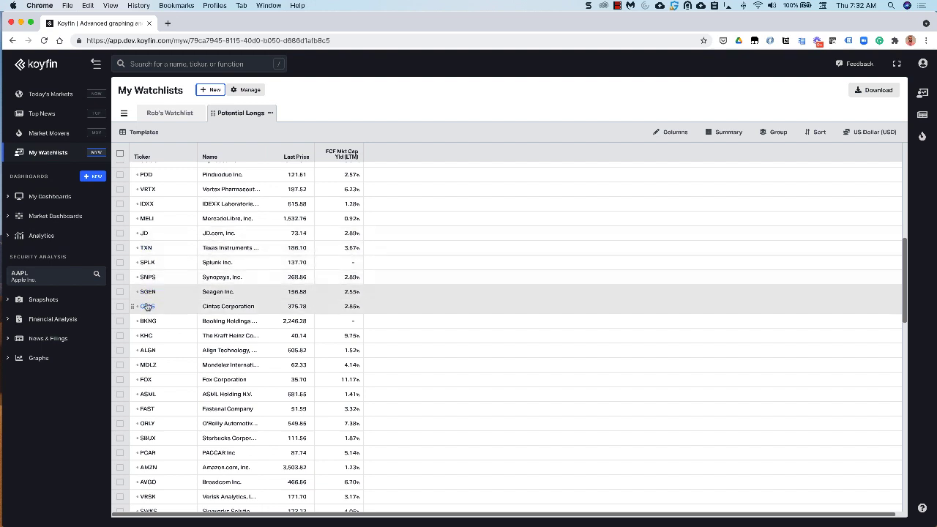
left_click(42, 300)
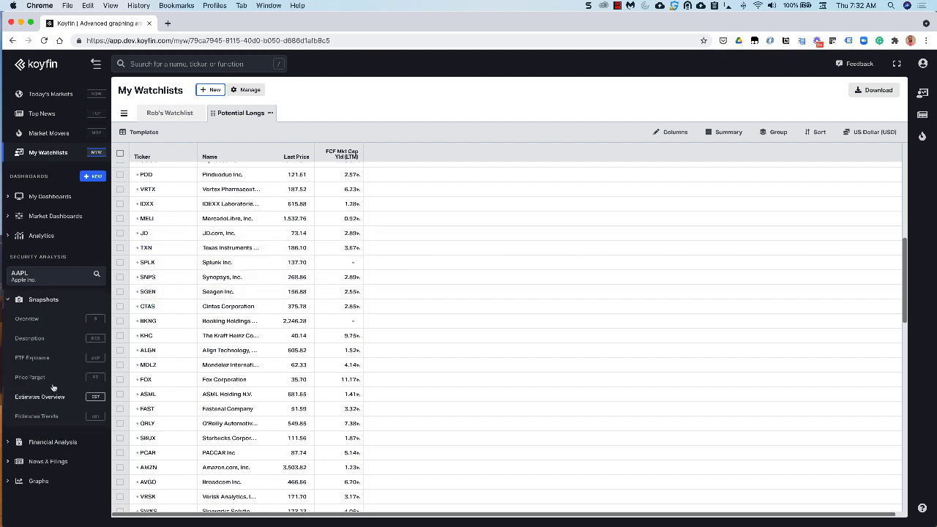
Open Apple's ETF Exposure snapshot, listing the 302 ETFs that hold AAPL
left_click(32, 357)
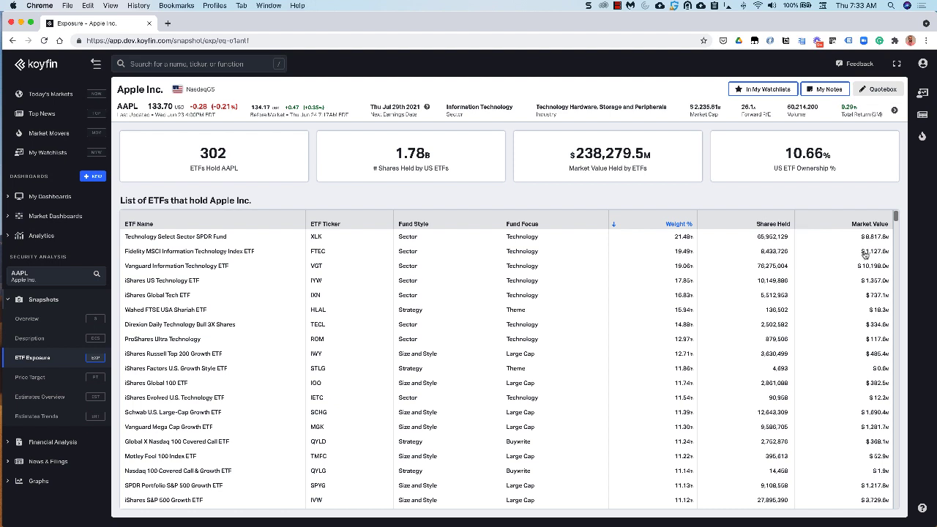
Switch the ETF Exposure snapshot from AAPL to PLTR, showing 63 holding ETFs
left_click(52, 275)
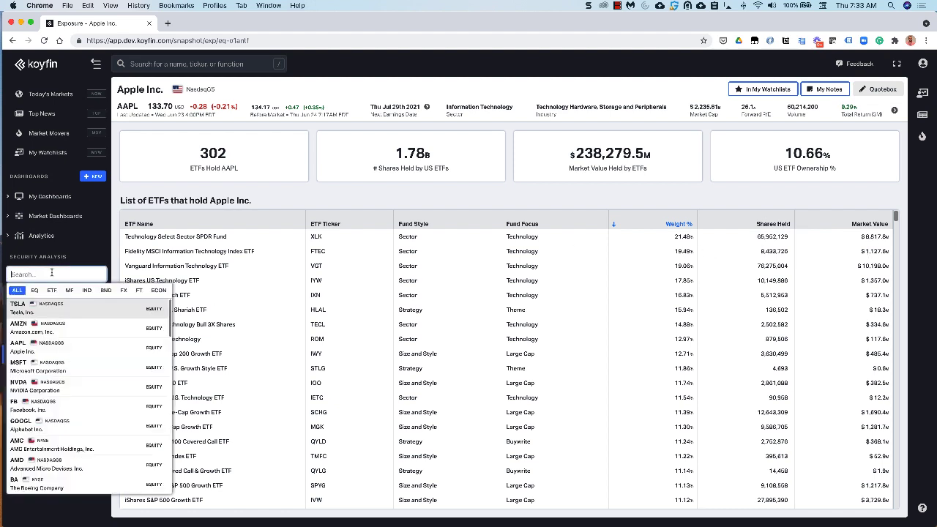
type("pltr")
key("Return")
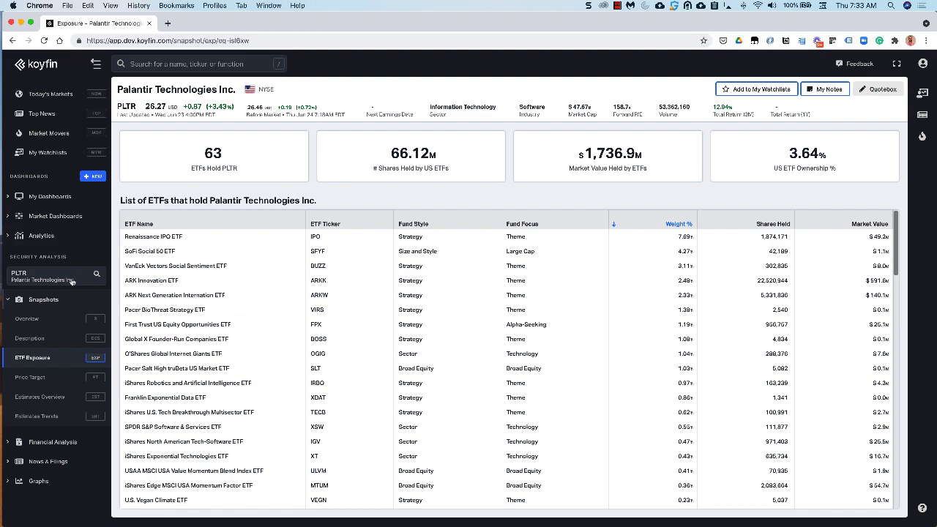
scroll(219, 359, "down", 10)
scroll(247, 367, "up", 10)
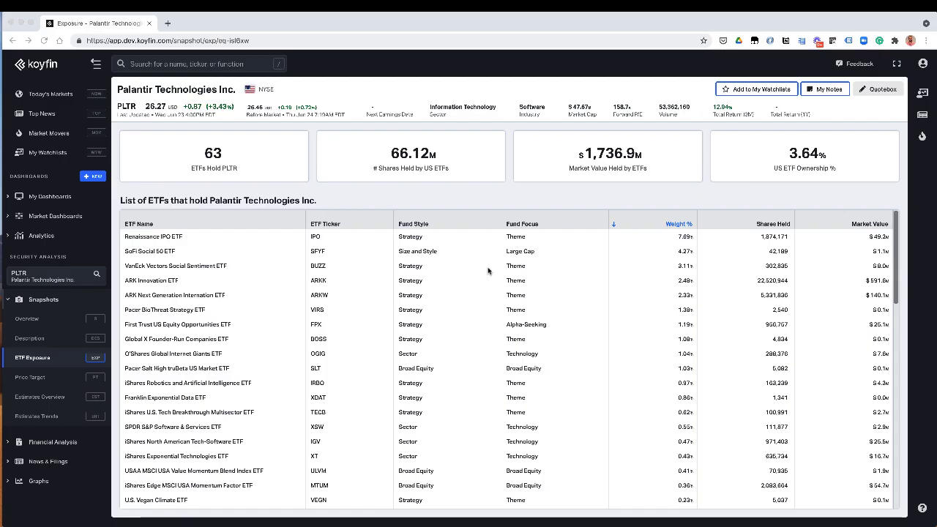
Go to Plans & Billing from the account menu to see the Free, Plus and Pro plans
left_click(921, 63)
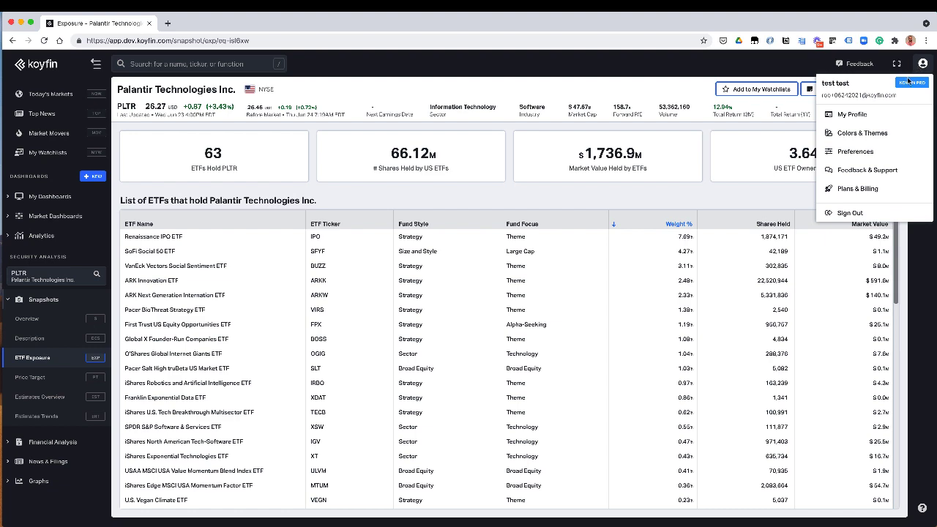
left_click(858, 190)
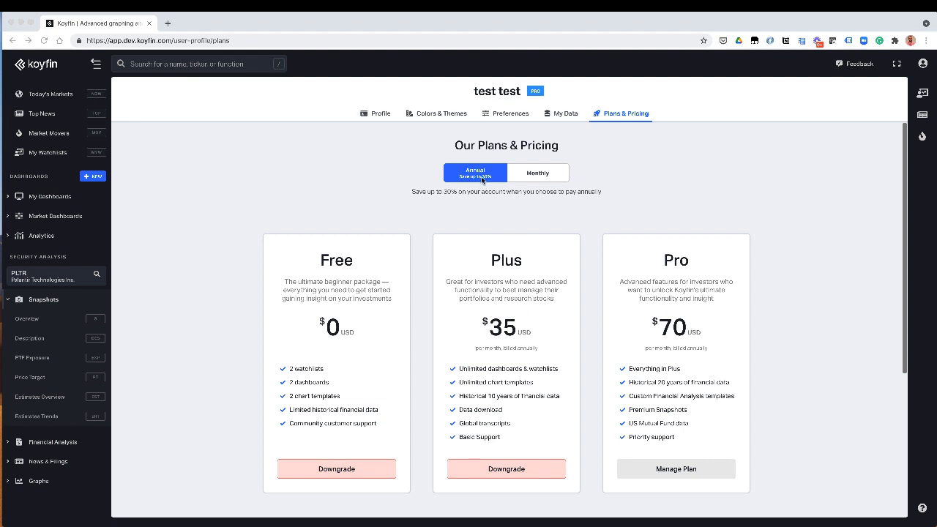
Switch plan pricing to Monthly so Plus shows $45 and Pro $100
left_click(535, 176)
left_click(536, 175)
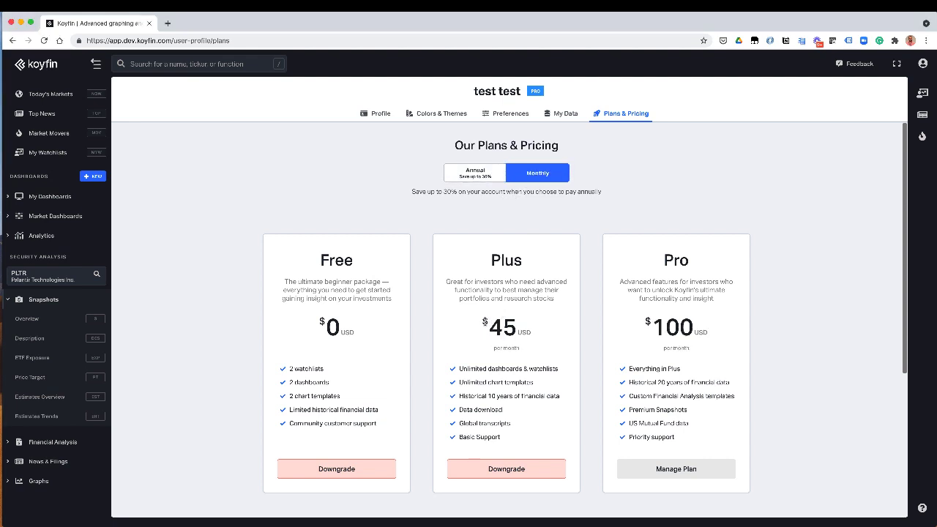